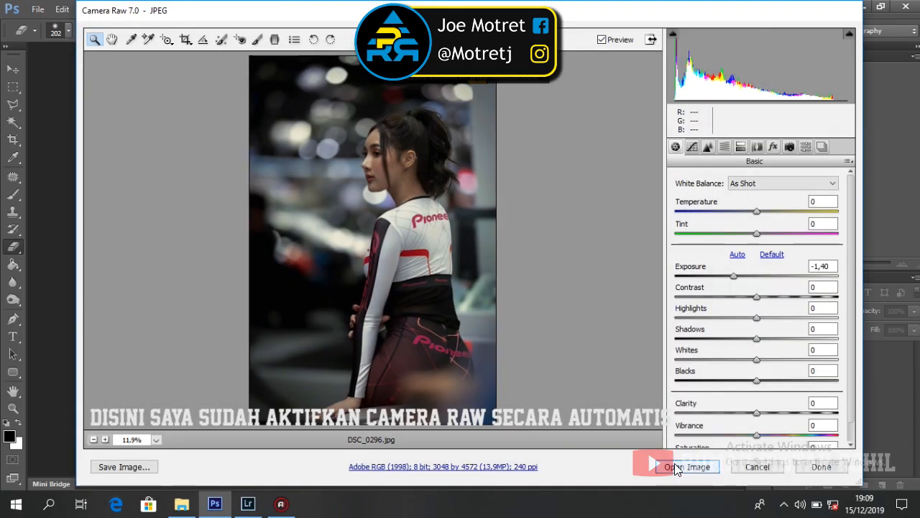
Step: Send DSC_0296.jpg, with exposure at -1,40, from Camera Raw into Photoshop as a document
{"action": "left_click", "coordinate": [676, 466]}
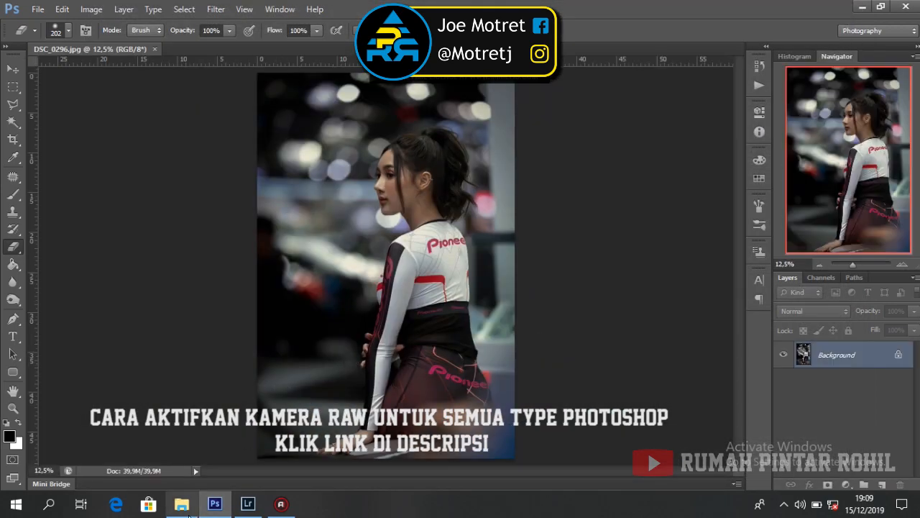
{"action": "left_click", "coordinate": [183, 512]}
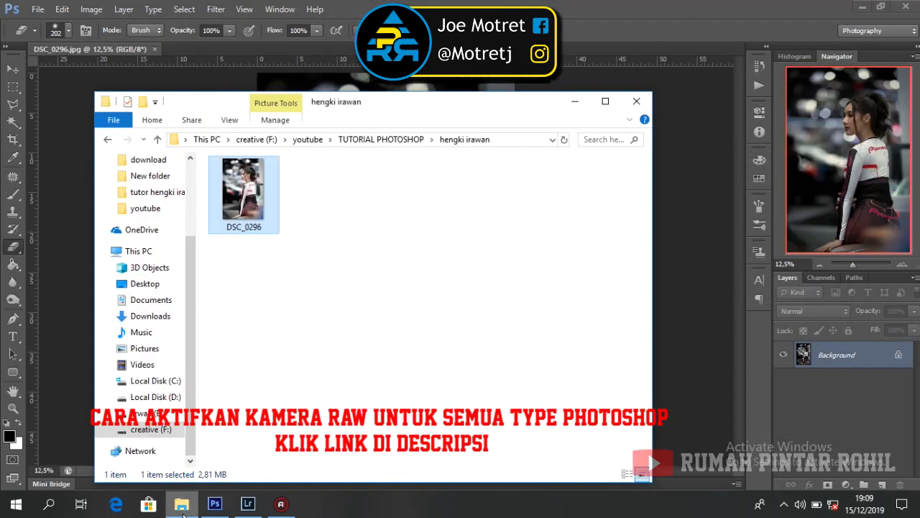
{"action": "right_click", "coordinate": [240, 207]}
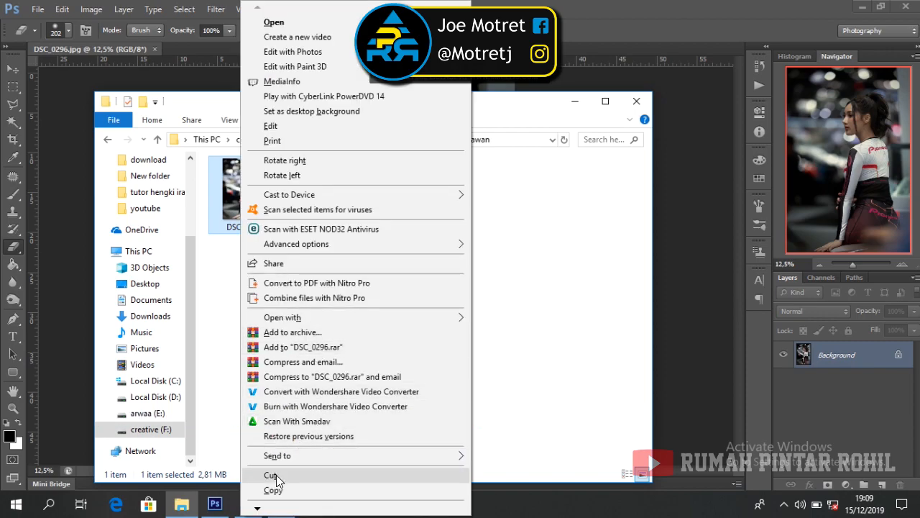
{"action": "left_click", "coordinate": [274, 490]}
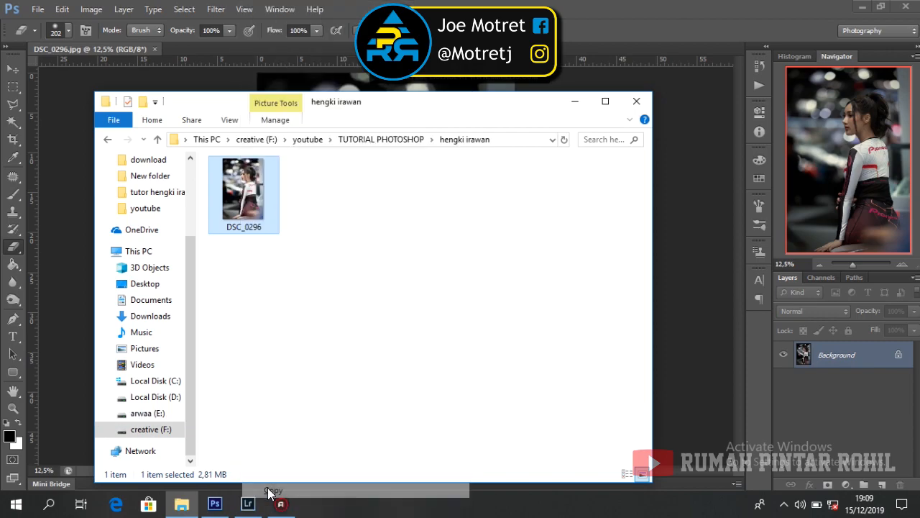
{"action": "right_click", "coordinate": [363, 267]}
{"action": "left_click", "coordinate": [401, 356]}
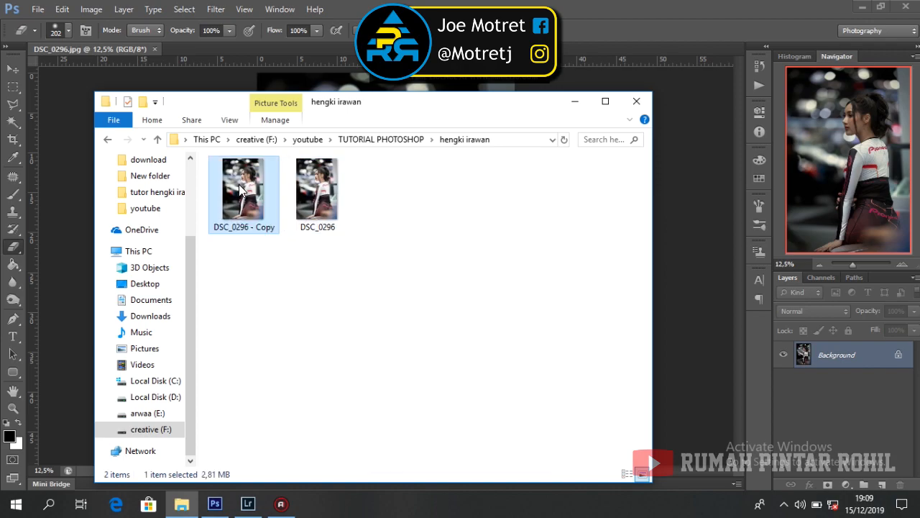
{"action": "key", "text": "alt+Tab"}
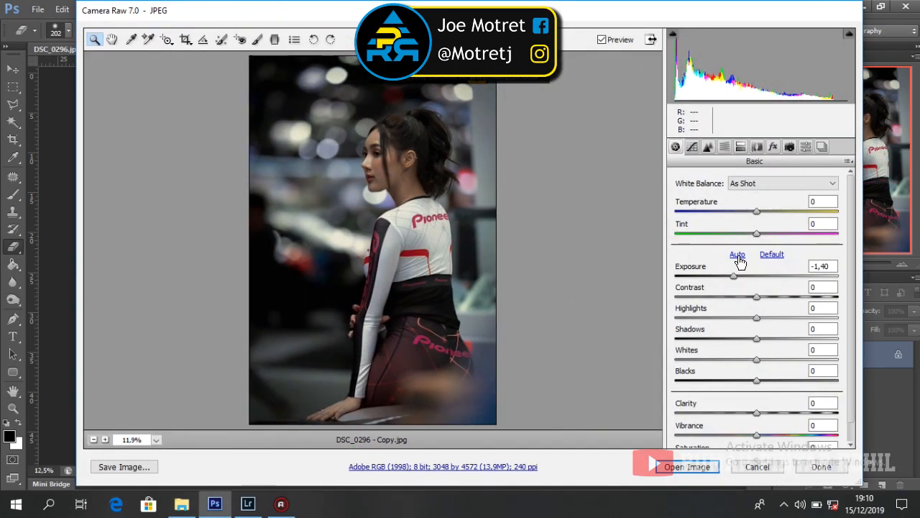
Step: Reset the Basic sliders to default, then set Temperature +5 and Exposure -1,25
{"action": "left_click", "coordinate": [737, 254]}
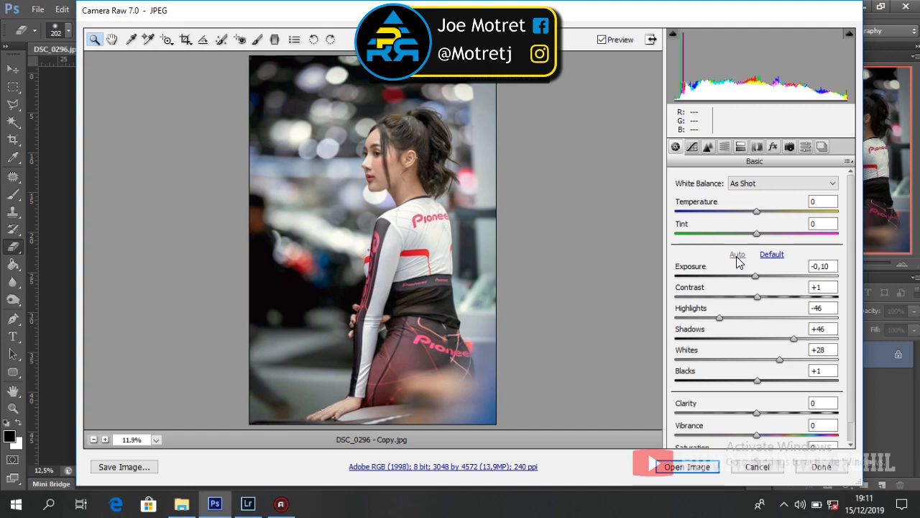
{"action": "left_click", "coordinate": [772, 257]}
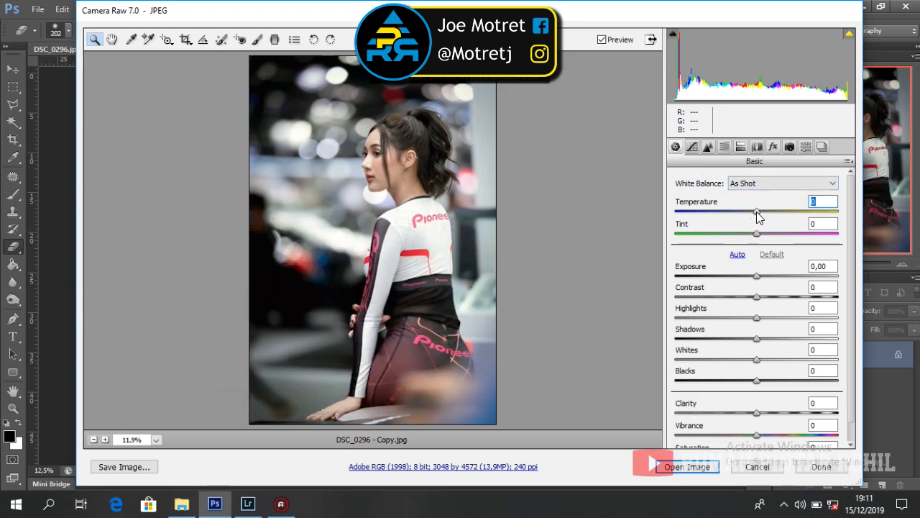
{"action": "left_click_drag", "start_coordinate": [757, 212], "coordinate": [761, 212]}
{"action": "left_click_drag", "start_coordinate": [756, 276], "coordinate": [831, 338]}
Step: Raise Whites to +67 and Blacks to +43, and lower Saturation to -19
{"action": "left_click_drag", "start_coordinate": [756, 359], "coordinate": [810, 358]}
{"action": "left_click_drag", "start_coordinate": [759, 384], "coordinate": [792, 382]}
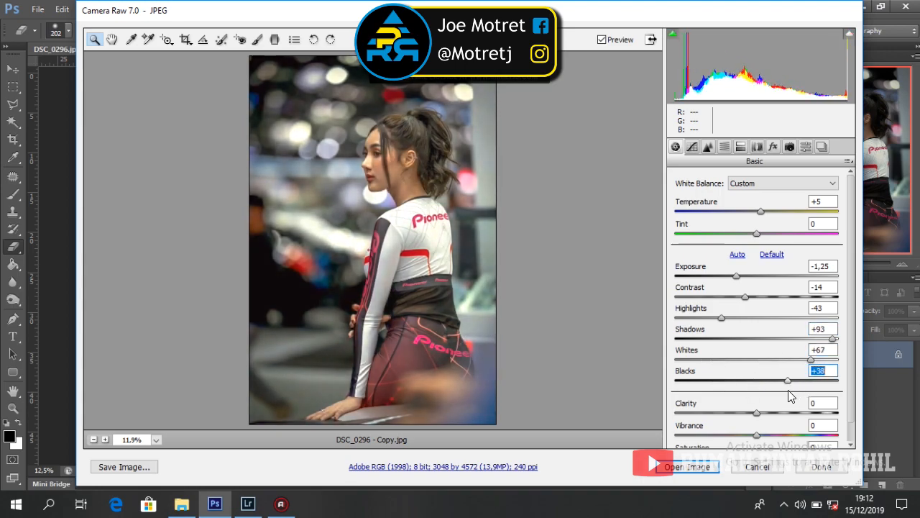
{"action": "scroll", "coordinate": [837, 345], "scroll_direction": "down", "scroll_amount": 1}
{"action": "mouse_move", "coordinate": [756, 436]}
{"action": "left_mouse_down"}
{"action": "mouse_move", "coordinate": [784, 437]}
{"action": "mouse_move", "coordinate": [746, 441]}
{"action": "left_mouse_up"}
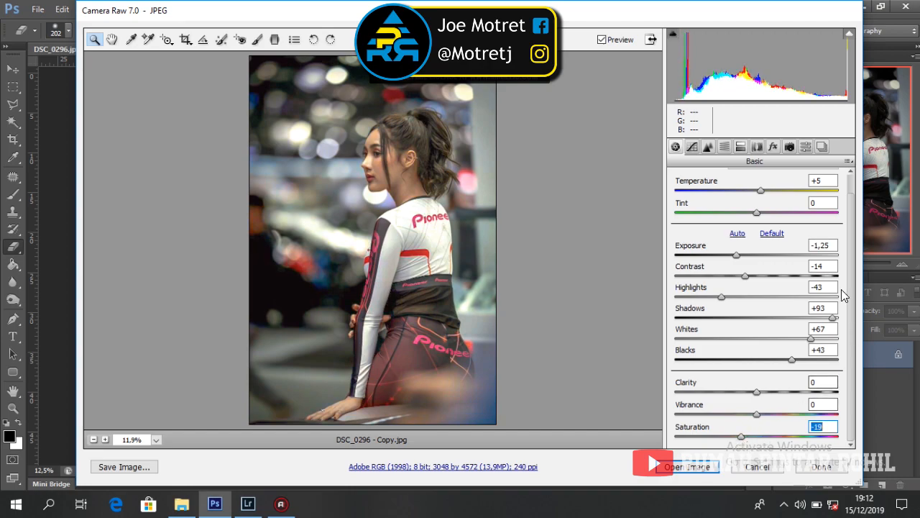
Step: Shape the RGB point curve, pulling the highlights down and lifting the blacks to fade them
{"action": "left_click", "coordinate": [690, 148]}
{"action": "left_click", "coordinate": [728, 178]}
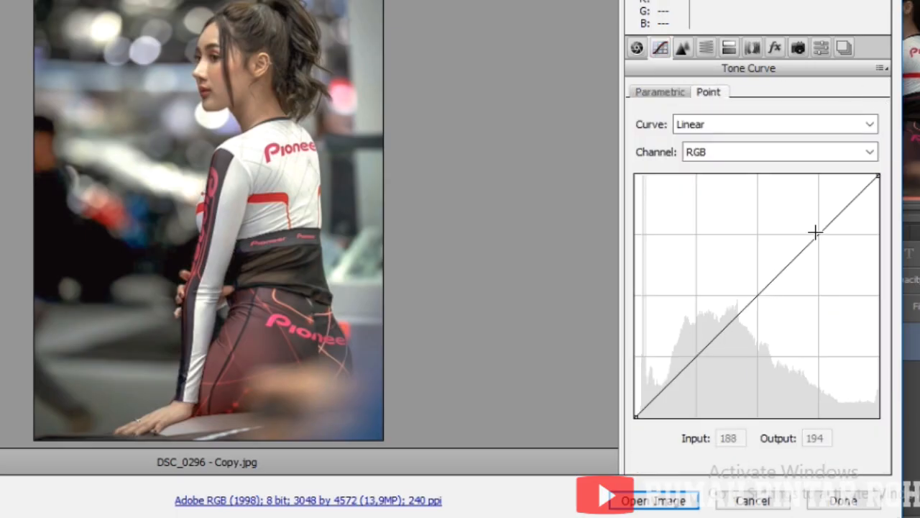
{"action": "left_click", "coordinate": [802, 281]}
{"action": "left_click", "coordinate": [695, 358]}
{"action": "left_click_drag", "start_coordinate": [878, 175], "coordinate": [884, 214]}
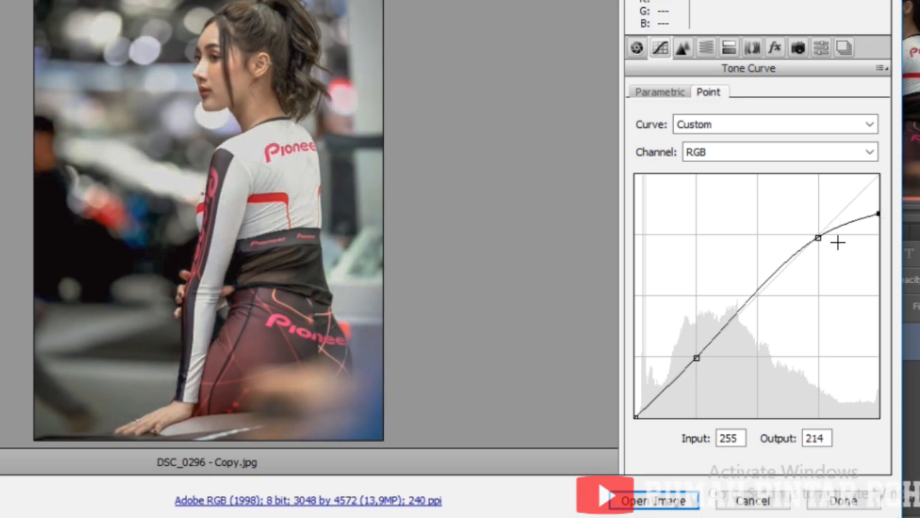
{"action": "left_click_drag", "start_coordinate": [817, 240], "coordinate": [799, 261]}
{"action": "left_click", "coordinate": [638, 405]}
{"action": "mouse_move", "coordinate": [638, 405]}
{"action": "left_mouse_down"}
{"action": "mouse_move", "coordinate": [637, 415]}
{"action": "mouse_move", "coordinate": [637, 398]}
{"action": "left_mouse_up"}
Step: Shape the Red channel curve, raising its upper part and deepening the red shadows
{"action": "left_click", "coordinate": [744, 152]}
{"action": "left_click", "coordinate": [740, 186]}
{"action": "left_click", "coordinate": [817, 236]}
{"action": "left_click", "coordinate": [758, 294]}
{"action": "left_click", "coordinate": [693, 356]}
{"action": "left_click_drag", "start_coordinate": [815, 236], "coordinate": [811, 231]}
{"action": "left_click_drag", "start_coordinate": [695, 356], "coordinate": [719, 359]}
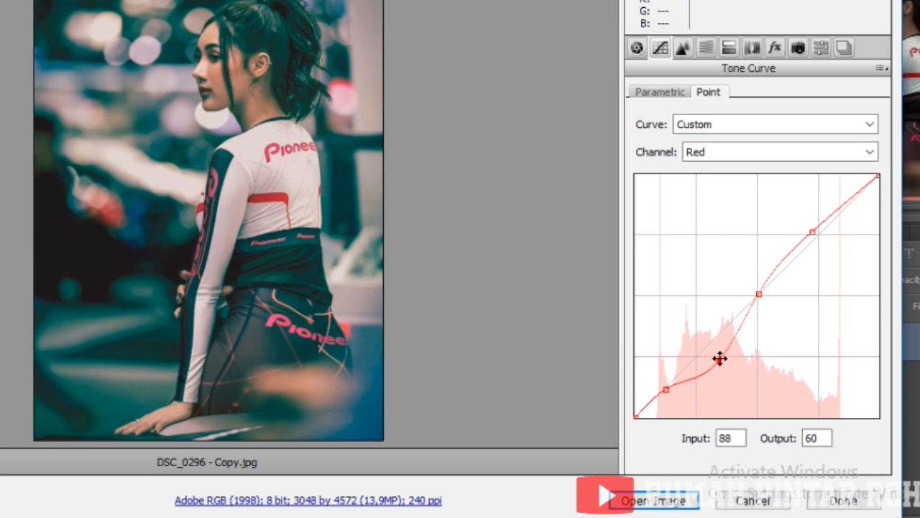
{"action": "left_click_drag", "start_coordinate": [665, 390], "coordinate": [668, 409]}
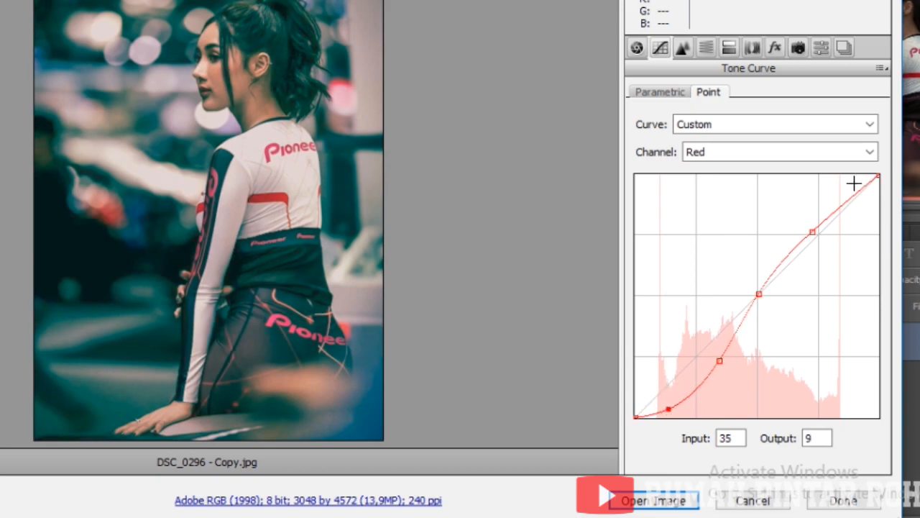
Step: Shape the Green channel curve, raising its top and lowering its lower midtones and shadows
{"action": "left_click", "coordinate": [792, 153]}
{"action": "left_click", "coordinate": [753, 198]}
{"action": "left_click", "coordinate": [817, 237]}
{"action": "left_click", "coordinate": [757, 296]}
{"action": "left_click", "coordinate": [696, 357]}
{"action": "left_click", "coordinate": [668, 382]}
{"action": "left_click_drag", "start_coordinate": [818, 236], "coordinate": [803, 238]}
{"action": "left_click_drag", "start_coordinate": [696, 353], "coordinate": [719, 359]}
{"action": "left_click_drag", "start_coordinate": [668, 383], "coordinate": [675, 404]}
Step: Shape the Blue channel curve, raising its top and lowering its lower midtones and shadows
{"action": "left_click", "coordinate": [780, 161]}
{"action": "left_click", "coordinate": [733, 217]}
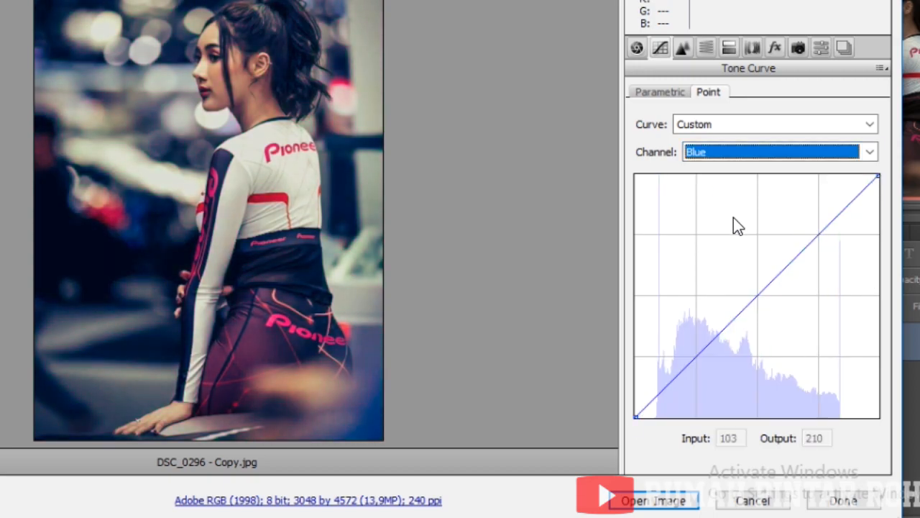
{"action": "left_click", "coordinate": [817, 233]}
{"action": "left_click", "coordinate": [761, 297]}
{"action": "left_click", "coordinate": [696, 357]}
{"action": "left_click", "coordinate": [660, 396]}
{"action": "left_click_drag", "start_coordinate": [818, 233], "coordinate": [808, 231]}
{"action": "left_click_drag", "start_coordinate": [698, 356], "coordinate": [720, 357]}
{"action": "left_click_drag", "start_coordinate": [659, 396], "coordinate": [668, 407]}
Step: Set the Parametric curve to Highlights +89, Lights -8, Darks +67, Shadows +23
{"action": "left_click", "coordinate": [660, 92]}
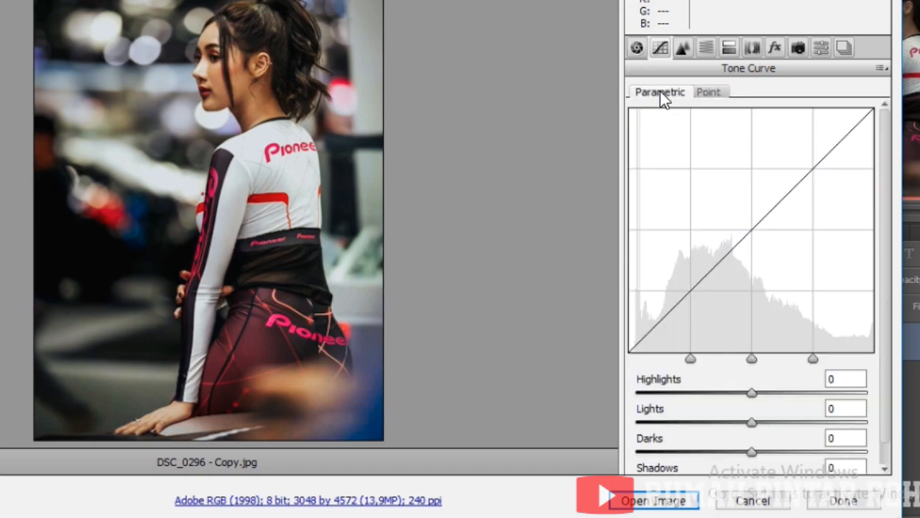
{"action": "scroll", "coordinate": [895, 215], "scroll_direction": "down", "scroll_amount": 1}
{"action": "left_click_drag", "start_coordinate": [753, 367], "coordinate": [828, 447]}
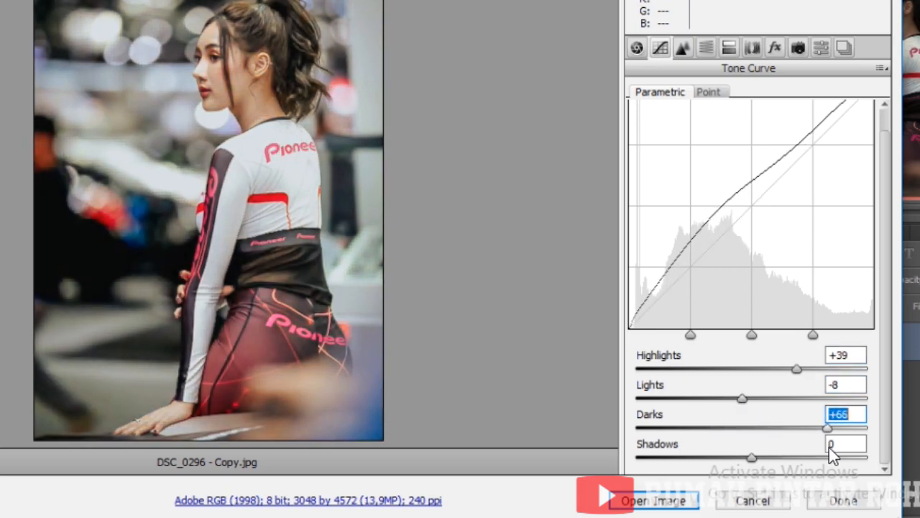
{"action": "left_click_drag", "start_coordinate": [751, 458], "coordinate": [782, 465]}
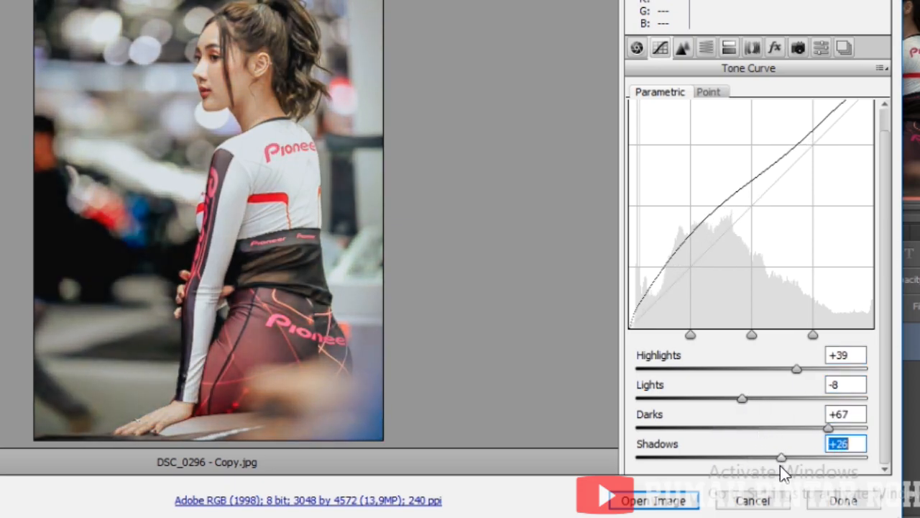
{"action": "left_click_drag", "start_coordinate": [796, 368], "coordinate": [853, 368]}
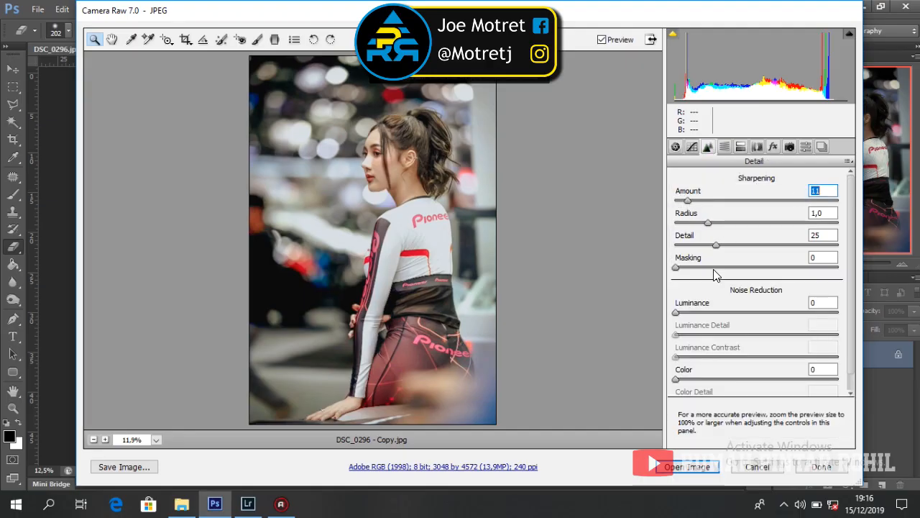
Step: Set noise reduction to Luminance 31 and Color 27
{"action": "left_click_drag", "start_coordinate": [676, 312], "coordinate": [728, 316]}
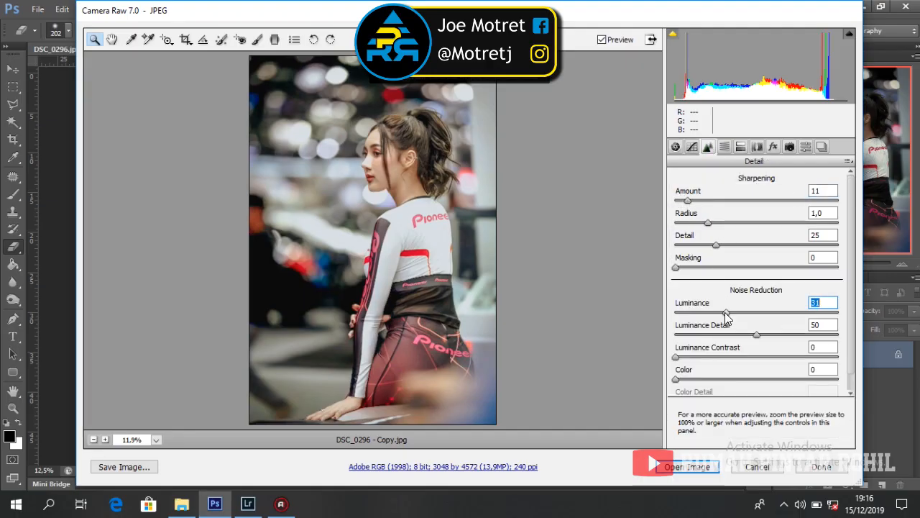
{"action": "left_click", "coordinate": [719, 379]}
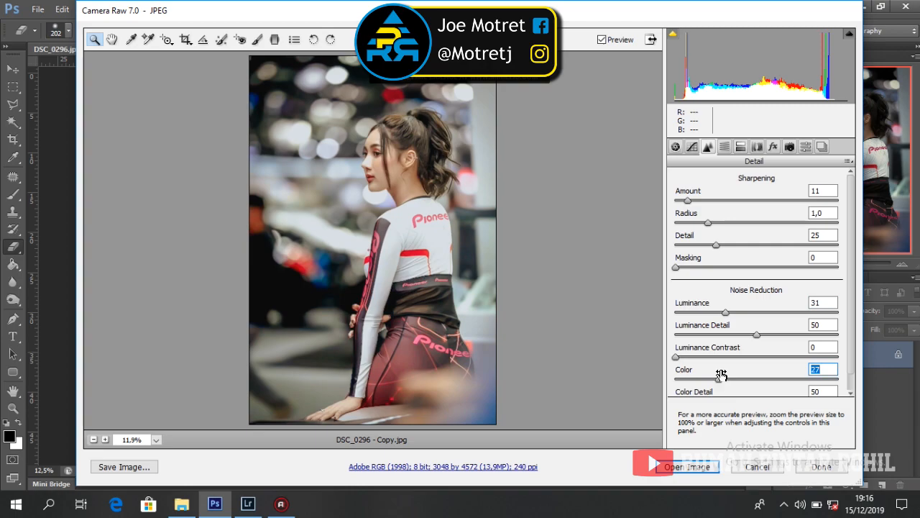
{"action": "scroll", "coordinate": [846, 205], "scroll_direction": "down", "scroll_amount": 1}
Step: In HSL Hue, shift the Reds hue down to -96
{"action": "left_click", "coordinate": [725, 147]}
{"action": "left_click", "coordinate": [681, 199]}
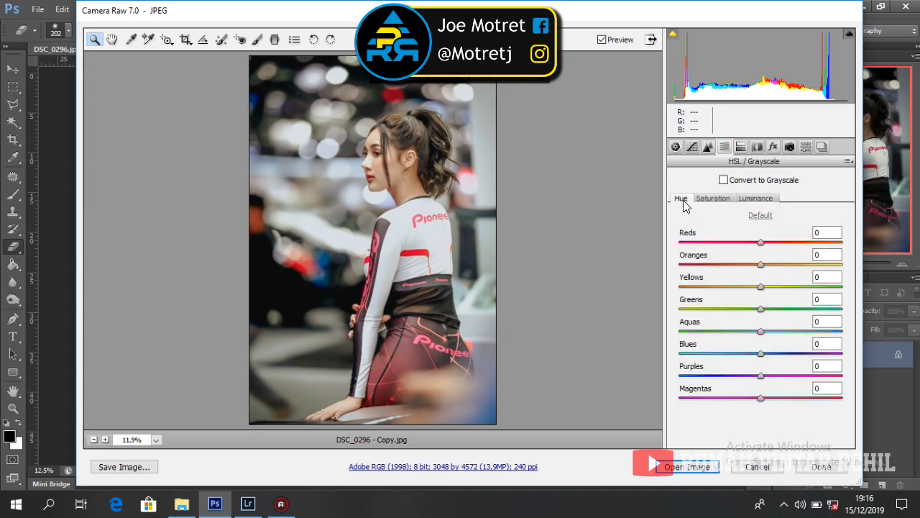
{"action": "left_click_drag", "start_coordinate": [762, 247], "coordinate": [718, 258]}
{"action": "left_click_drag", "start_coordinate": [425, 16], "coordinate": [374, 20]}
{"action": "left_click_drag", "start_coordinate": [663, 248], "coordinate": [645, 258]}
Step: Set the Reds saturation to -9 and the Oranges saturation to -15
{"action": "left_click", "coordinate": [661, 203]}
{"action": "left_click_drag", "start_coordinate": [710, 247], "coordinate": [698, 267]}
{"action": "left_click", "coordinate": [708, 203]}
{"action": "left_click", "coordinate": [631, 203]}
{"action": "left_click", "coordinate": [661, 203]}
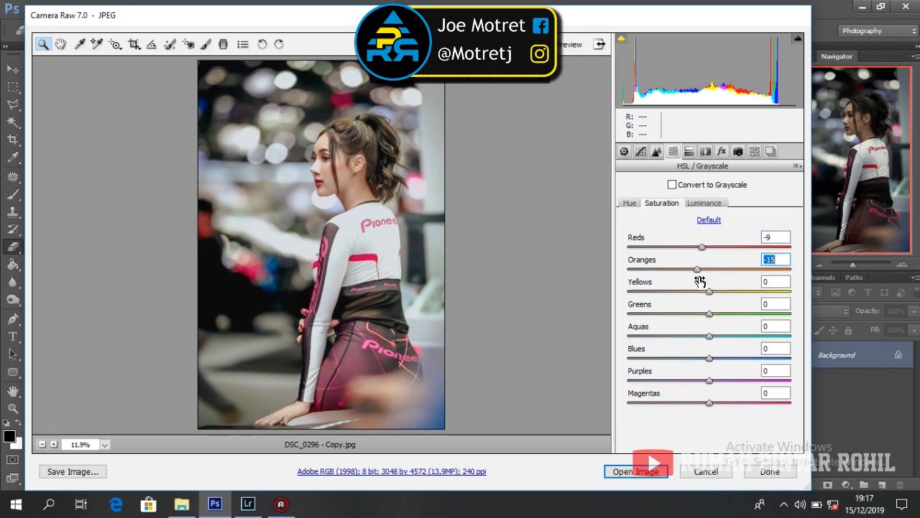
Step: Brighten the Oranges luminance and adjust the Yellows luminance
{"action": "left_click", "coordinate": [707, 204]}
{"action": "left_click_drag", "start_coordinate": [710, 269], "coordinate": [689, 300]}
{"action": "left_click", "coordinate": [629, 204]}
{"action": "left_click", "coordinate": [660, 204]}
{"action": "left_click", "coordinate": [703, 203]}
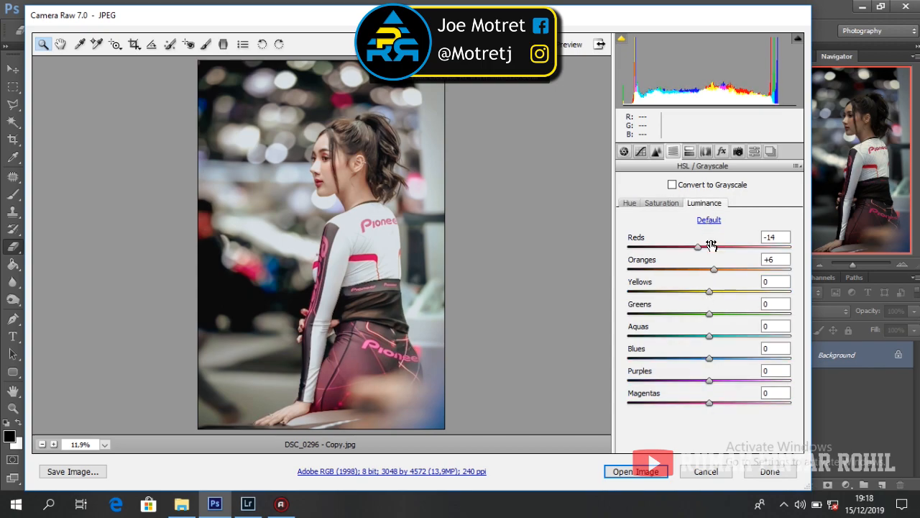
{"action": "left_click", "coordinate": [709, 292]}
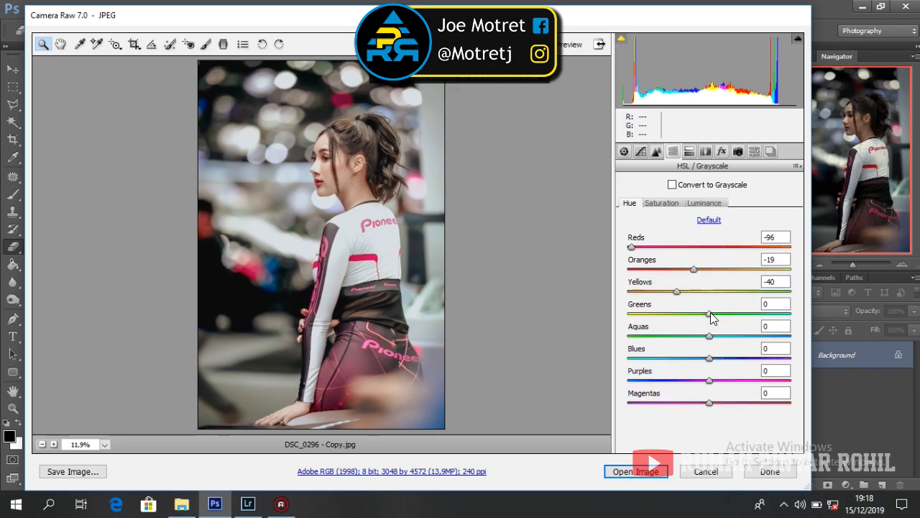
Step: Set the Greens hue, saturation and luminance, desaturating the greens heavily
{"action": "left_click", "coordinate": [709, 313]}
{"action": "left_click", "coordinate": [661, 204]}
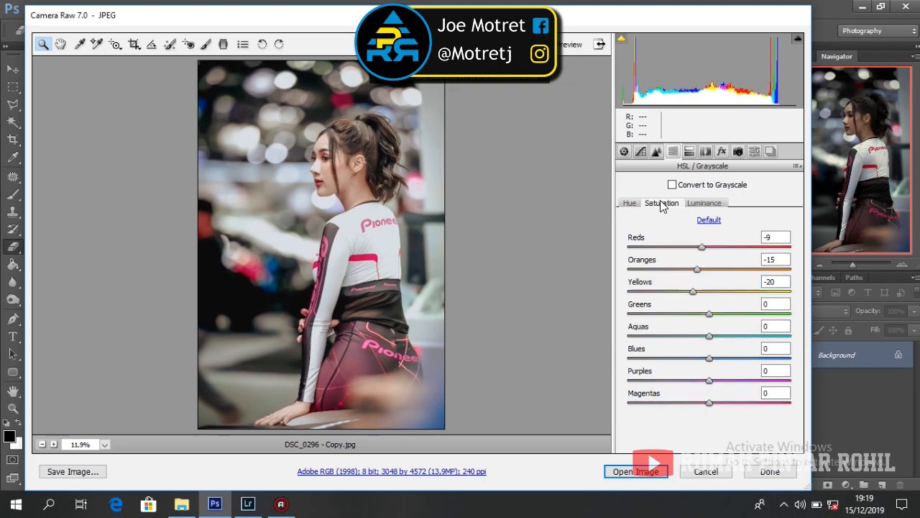
{"action": "left_click", "coordinate": [709, 313]}
{"action": "left_click", "coordinate": [704, 203]}
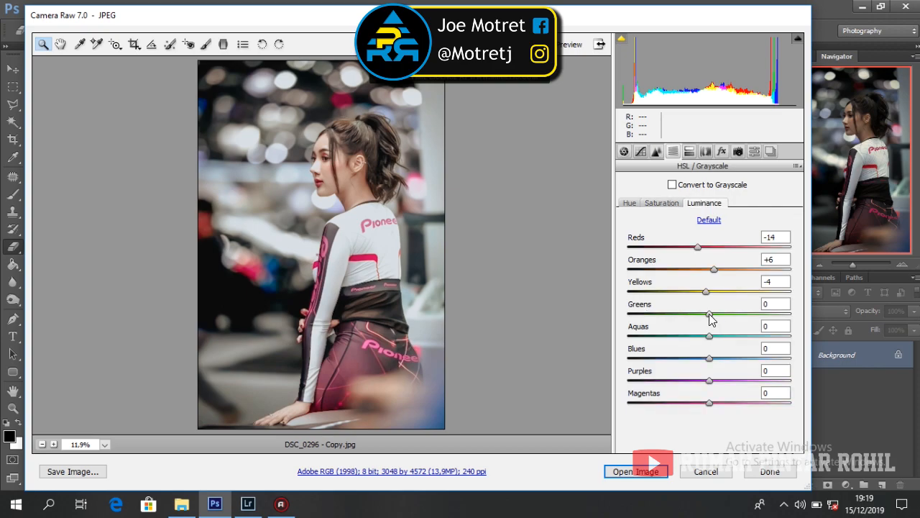
{"action": "left_click", "coordinate": [710, 314]}
{"action": "left_click", "coordinate": [629, 203]}
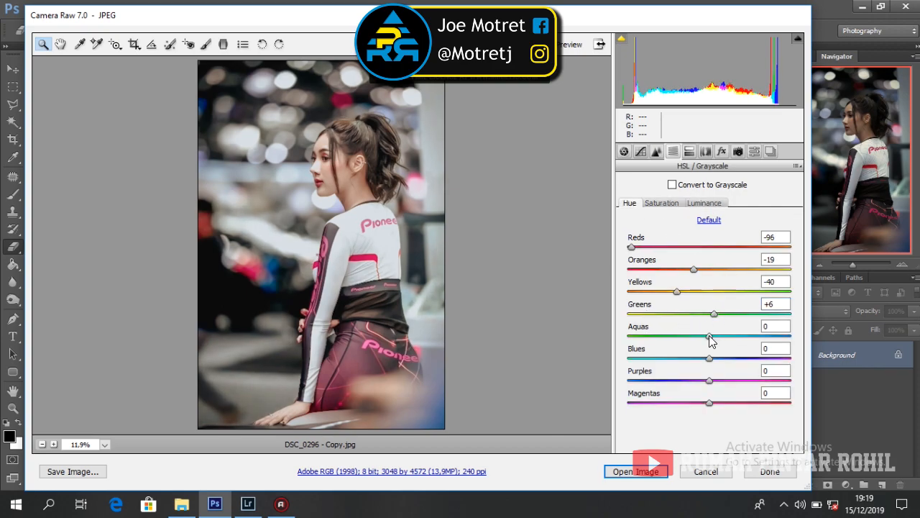
Step: Desaturate the Aquas strongly, brighten them to +100 luminance and nudge their hue negative
{"action": "left_click", "coordinate": [662, 202]}
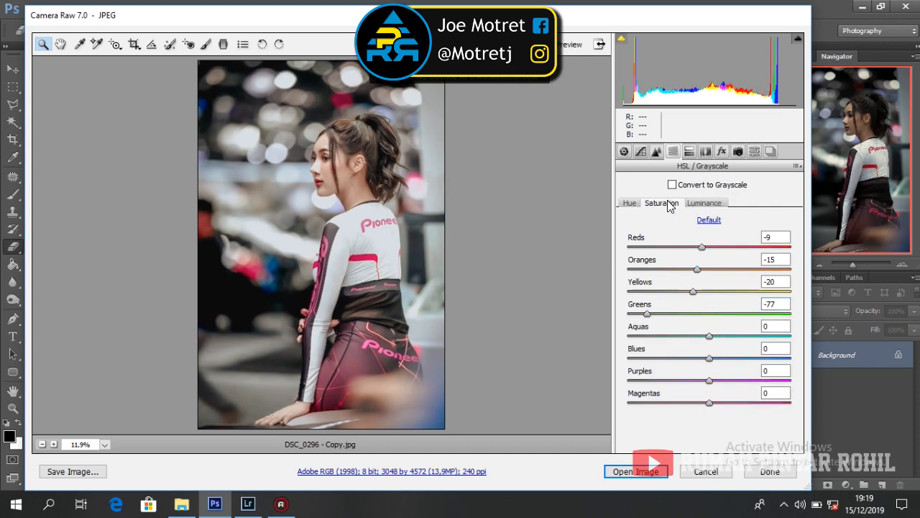
{"action": "left_click_drag", "start_coordinate": [711, 336], "coordinate": [655, 336]}
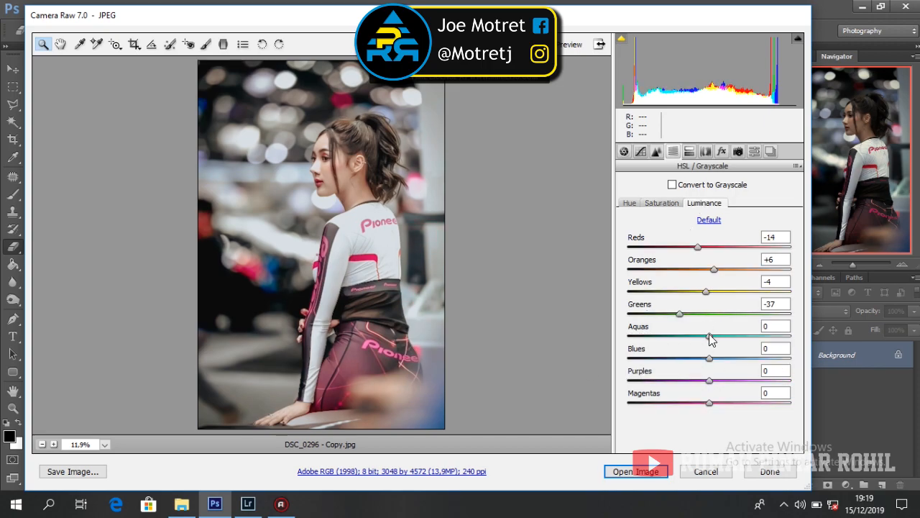
{"action": "left_click_drag", "start_coordinate": [710, 335], "coordinate": [683, 336]}
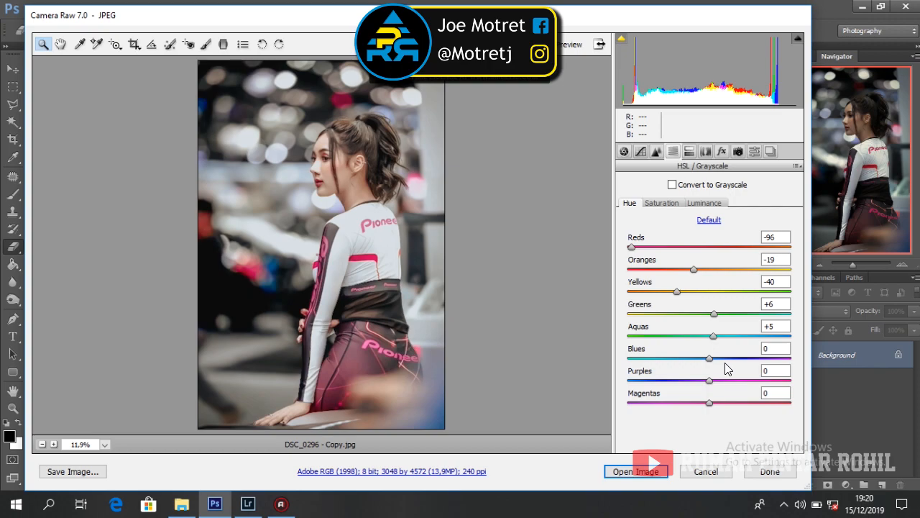
{"action": "left_click", "coordinate": [703, 203]}
{"action": "left_click_drag", "start_coordinate": [683, 336], "coordinate": [790, 337]}
{"action": "left_click", "coordinate": [662, 203]}
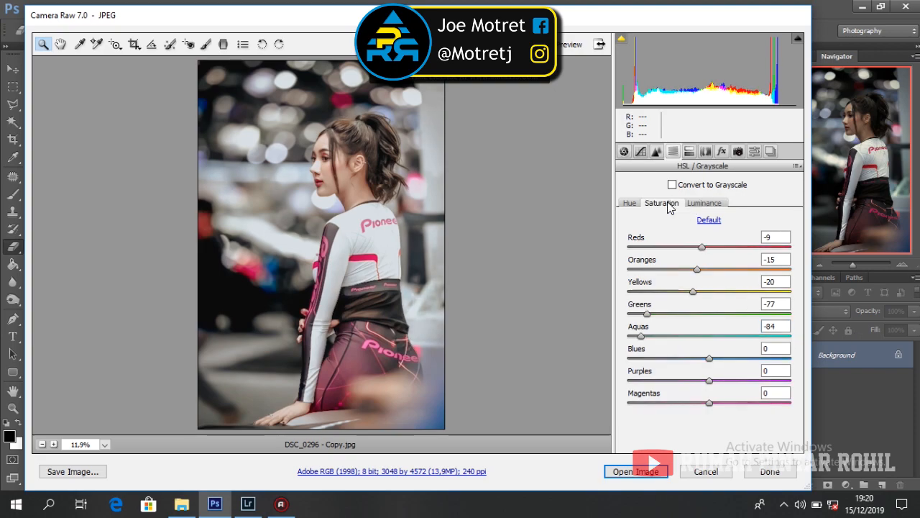
{"action": "left_click_drag", "start_coordinate": [641, 336], "coordinate": [726, 348]}
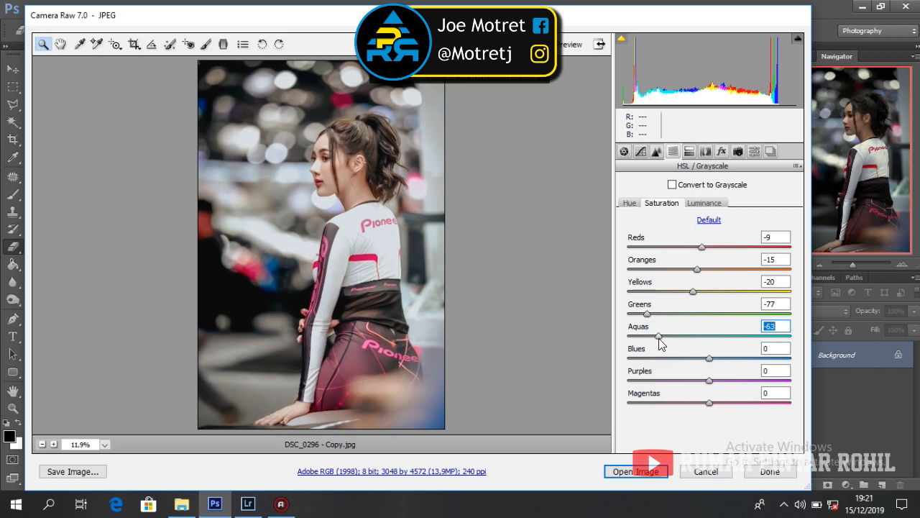
{"action": "left_click", "coordinate": [630, 203]}
{"action": "left_click_drag", "start_coordinate": [713, 342], "coordinate": [702, 344]}
Step: Slightly desaturate the Blues, brighten them to about +18, and desaturate Purples to -54
{"action": "left_click", "coordinate": [709, 358]}
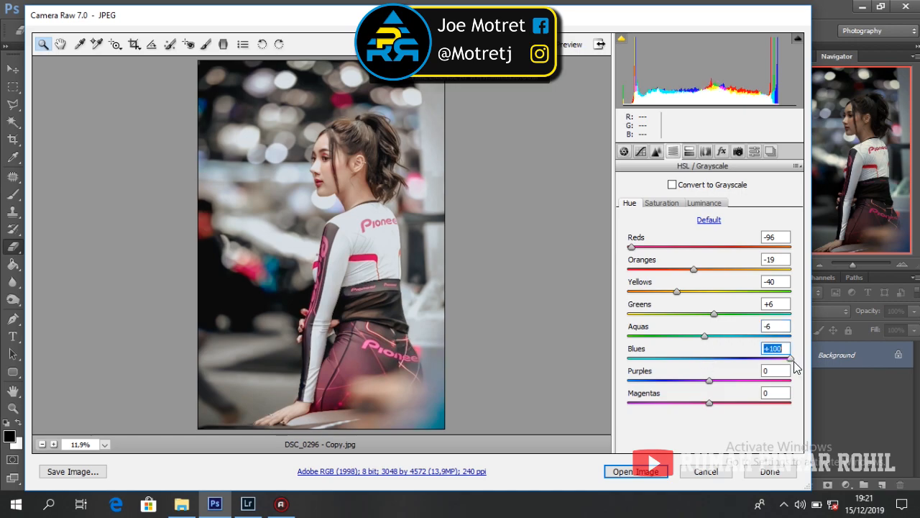
{"action": "left_click", "coordinate": [662, 203]}
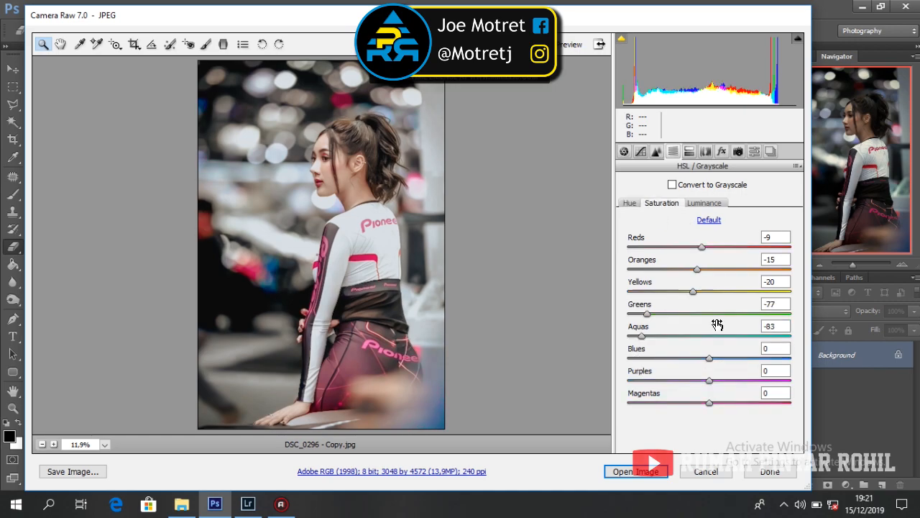
{"action": "mouse_move", "coordinate": [709, 353]}
{"action": "left_mouse_down"}
{"action": "mouse_move", "coordinate": [696, 363]}
{"action": "mouse_move", "coordinate": [724, 359]}
{"action": "left_mouse_up"}
{"action": "left_click", "coordinate": [704, 204]}
{"action": "left_click", "coordinate": [630, 203]}
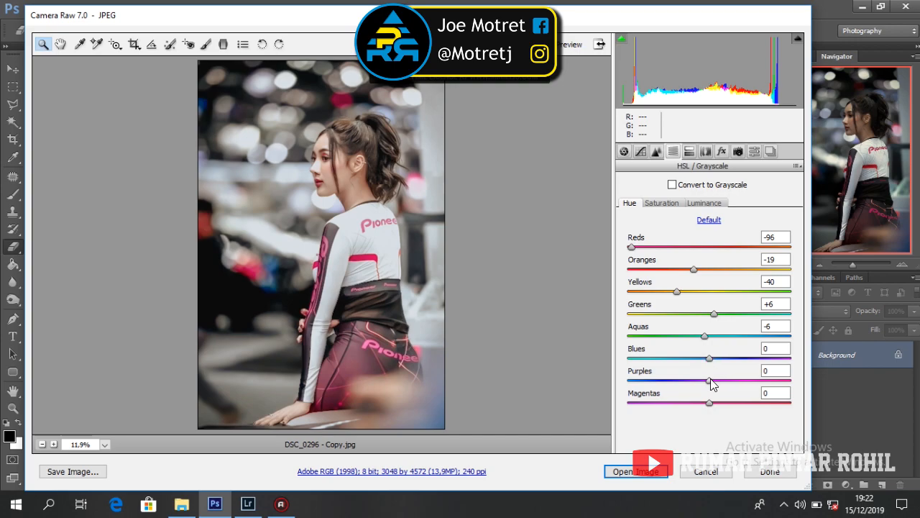
{"action": "left_click", "coordinate": [661, 204]}
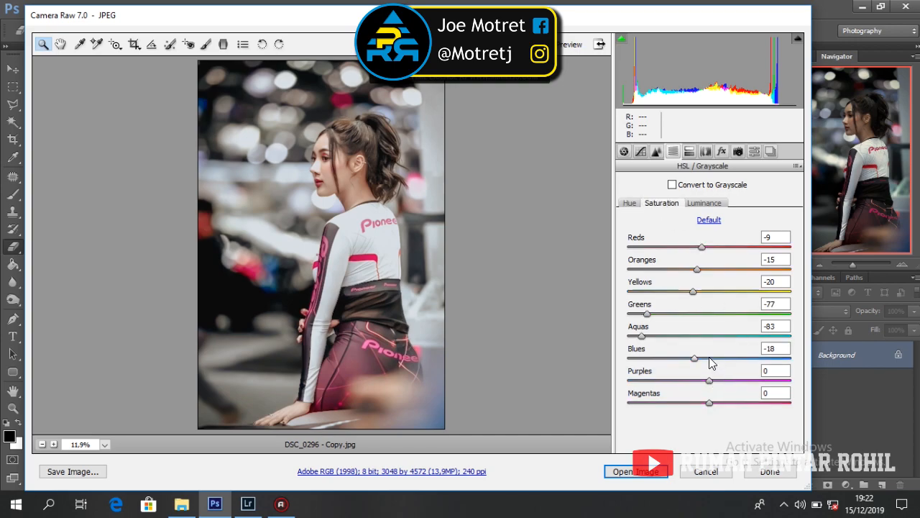
{"action": "left_click_drag", "start_coordinate": [709, 381], "coordinate": [728, 404]}
{"action": "left_click", "coordinate": [704, 203]}
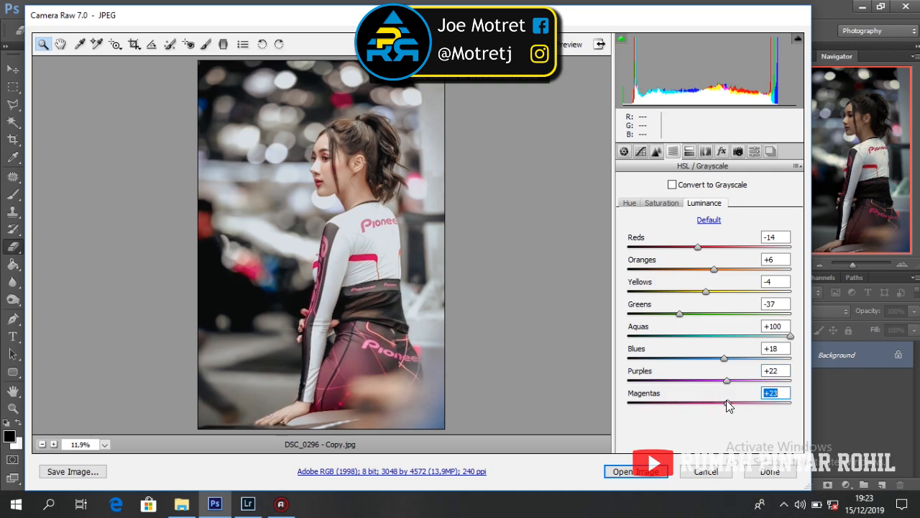
Step: Set Split Toning highlights to hue 117, saturation 2, and shadows to hue 33, saturation 4
{"action": "left_click", "coordinate": [690, 153]}
{"action": "left_click_drag", "start_coordinate": [628, 204], "coordinate": [536, 204]}
{"action": "left_click_drag", "start_coordinate": [770, 216], "coordinate": [750, 218]}
{"action": "type", "text": "2"}
{"action": "left_click_drag", "start_coordinate": [629, 205], "coordinate": [680, 218]}
{"action": "left_click_drag", "start_coordinate": [772, 298], "coordinate": [645, 322]}
{"action": "key", "text": "Tab"}
{"action": "type", "text": "4"}
{"action": "left_click", "coordinate": [705, 151]}
Step: Set calibration Shadows Tint +49 and primaries Red +44/-8, Green +48/-12, Blue -22/-21 hue/saturation
{"action": "left_click", "coordinate": [721, 151]}
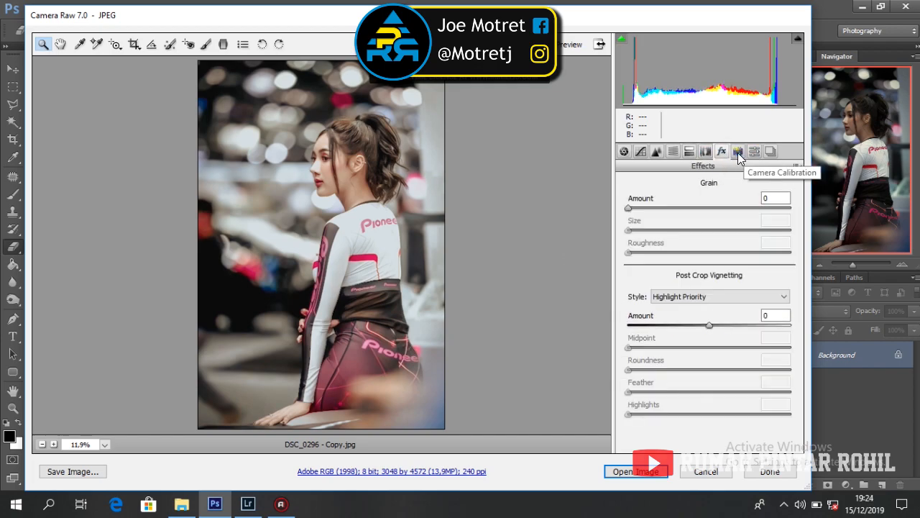
{"action": "left_click", "coordinate": [738, 151]}
{"action": "scroll", "coordinate": [799, 216], "scroll_direction": "down", "scroll_amount": 1}
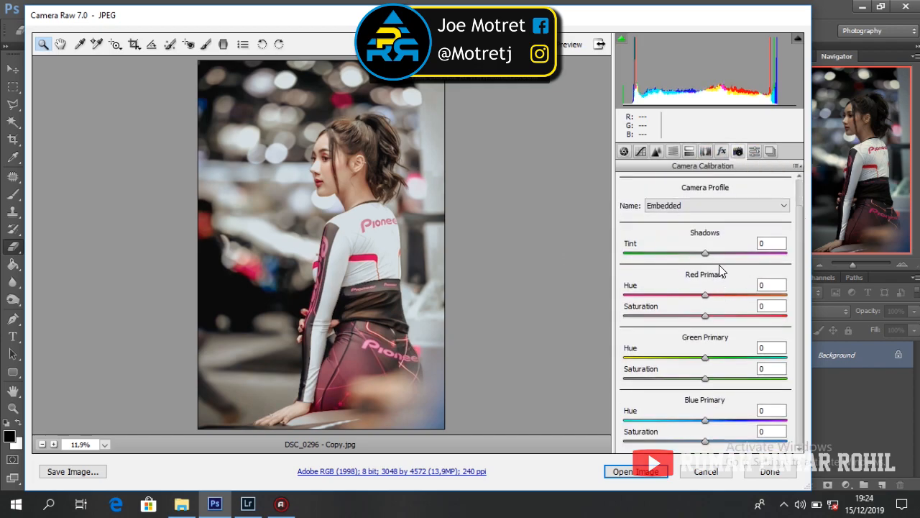
{"action": "left_click_drag", "start_coordinate": [705, 253], "coordinate": [740, 266]}
{"action": "left_click_drag", "start_coordinate": [706, 294], "coordinate": [702, 325]}
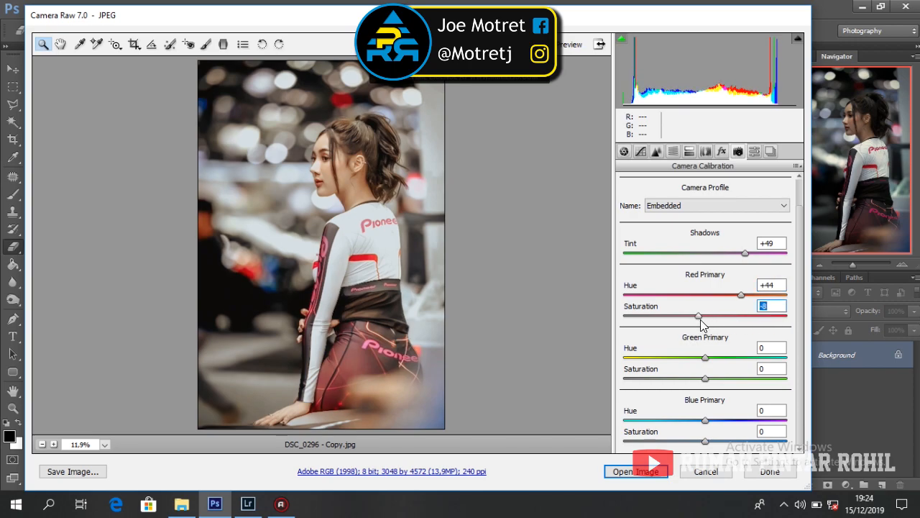
{"action": "left_click_drag", "start_coordinate": [704, 357], "coordinate": [695, 382]}
{"action": "left_click_drag", "start_coordinate": [705, 421], "coordinate": [688, 441]}
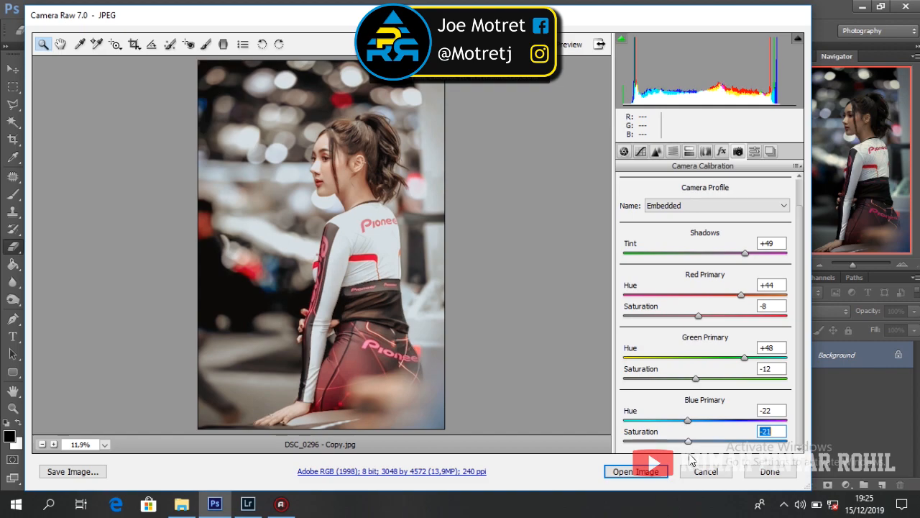
Step: Add a post-crop vignette: Amount -35, Roundness -13, Feather 100, Highlights 100
{"action": "left_click", "coordinate": [721, 151]}
{"action": "left_click_drag", "start_coordinate": [710, 330], "coordinate": [572, 356]}
{"action": "left_click_drag", "start_coordinate": [709, 369], "coordinate": [698, 369]}
{"action": "left_click", "coordinate": [709, 391]}
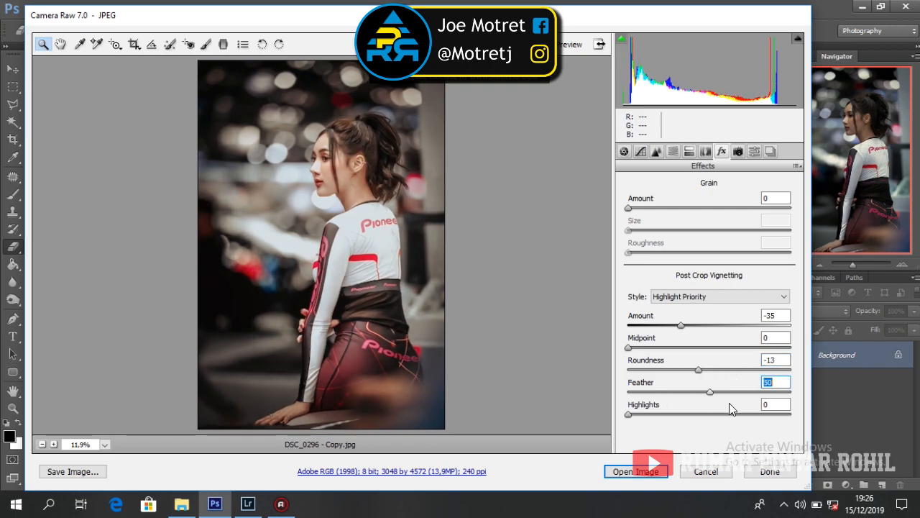
{"action": "left_click_drag", "start_coordinate": [729, 403], "coordinate": [841, 412]}
{"action": "left_click_drag", "start_coordinate": [628, 414], "coordinate": [818, 417]}
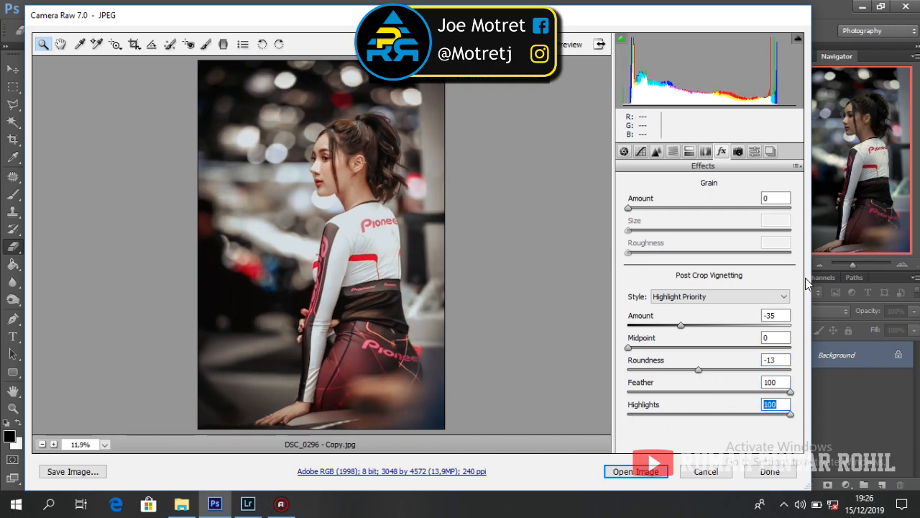
{"action": "left_click", "coordinate": [797, 166]}
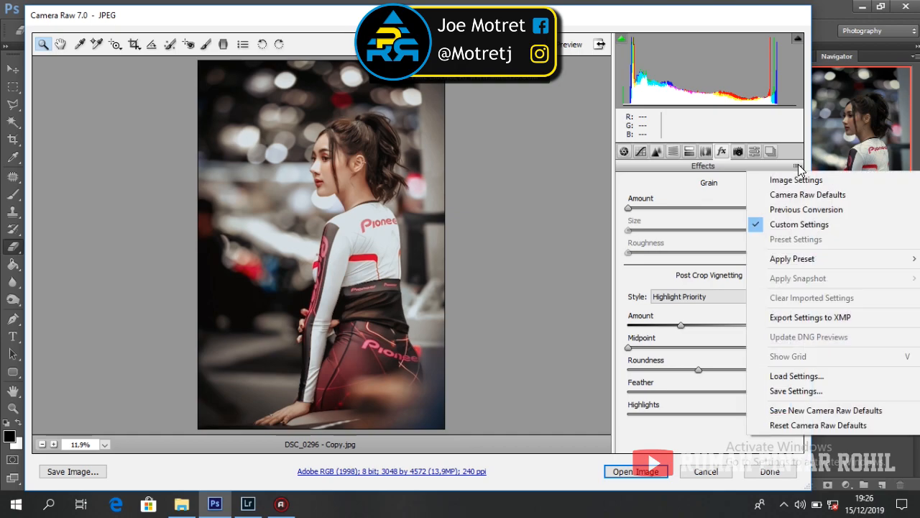
{"action": "left_click", "coordinate": [751, 151]}
Step: Save all current settings as the preset 'PRESET SHOOT MODEL RUMAH PINTAR ROHIL'
{"action": "left_click", "coordinate": [770, 151]}
{"action": "left_click", "coordinate": [754, 151]}
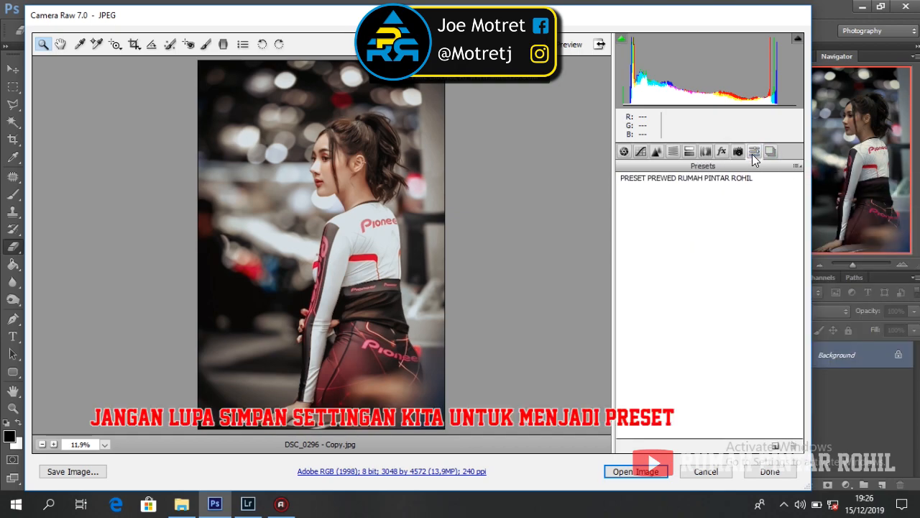
{"action": "left_click", "coordinate": [798, 167]}
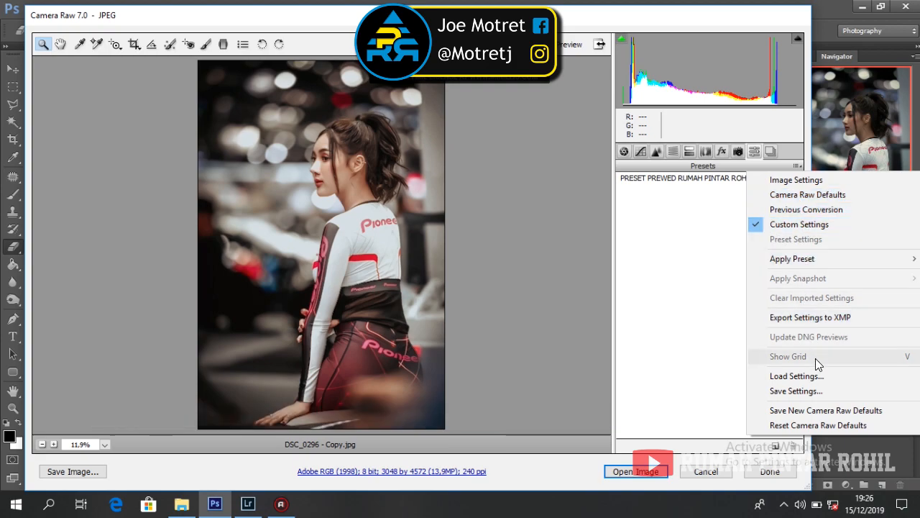
{"action": "left_click", "coordinate": [800, 393]}
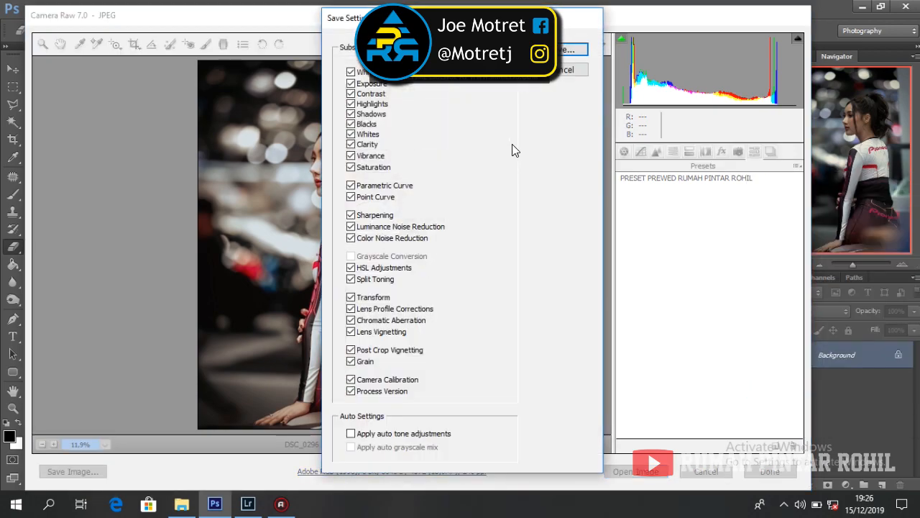
{"action": "left_click", "coordinate": [568, 49]}
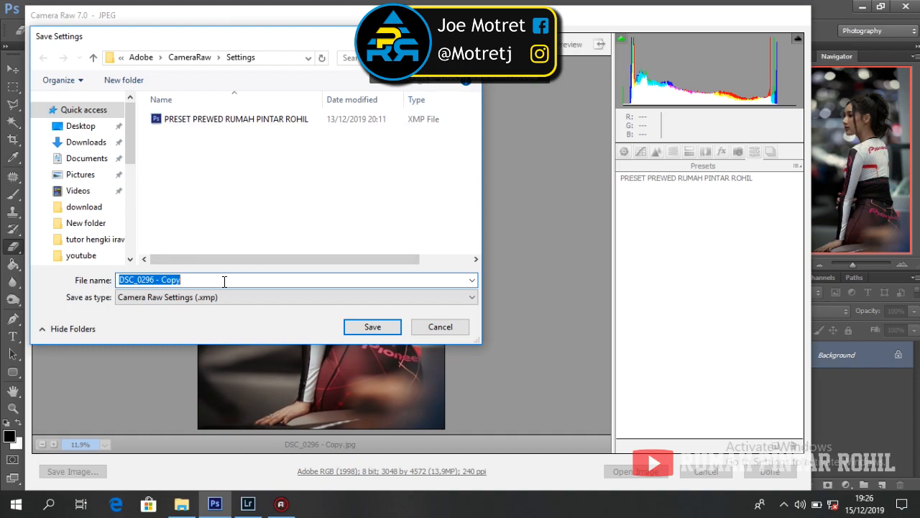
{"action": "type", "text": "p"}
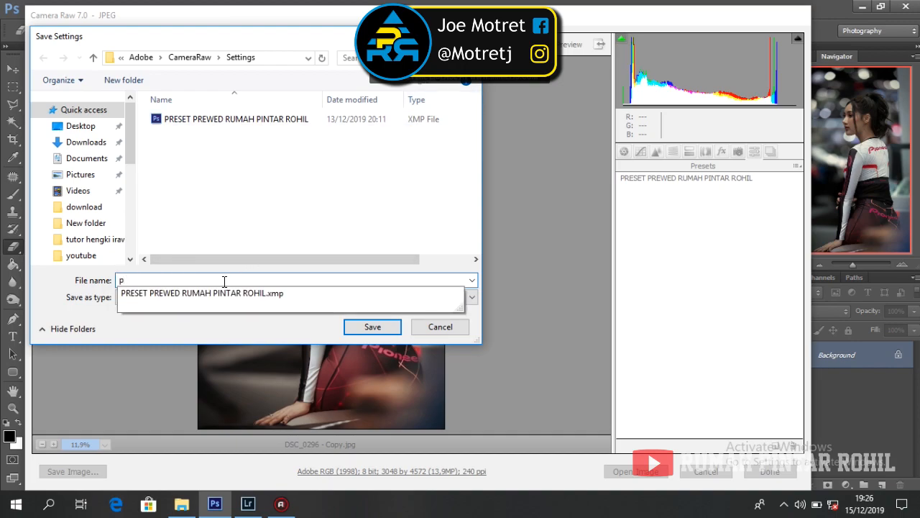
{"action": "type", "text": "reset"}
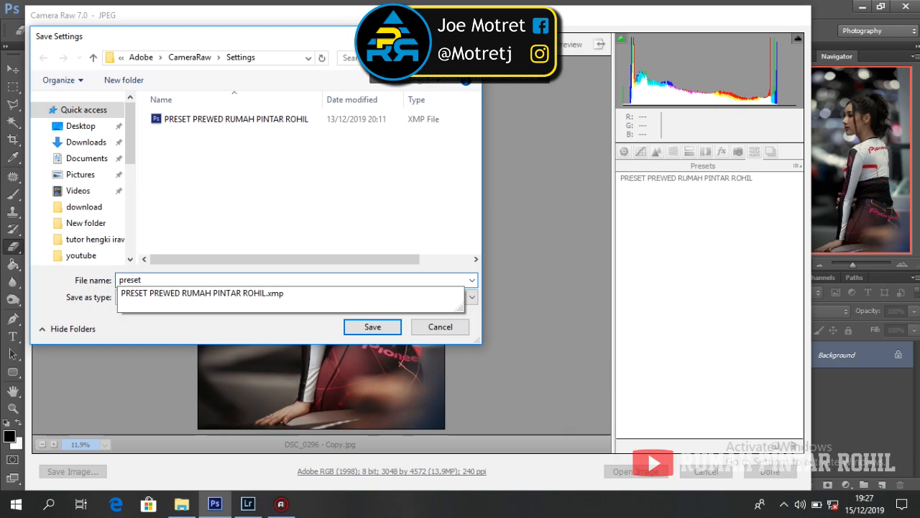
{"action": "key", "text": "ctrl+a"}
{"action": "type", "text": "PE"}
{"action": "type", "text": "RE"}
{"action": "type", "text": "SHOO"}
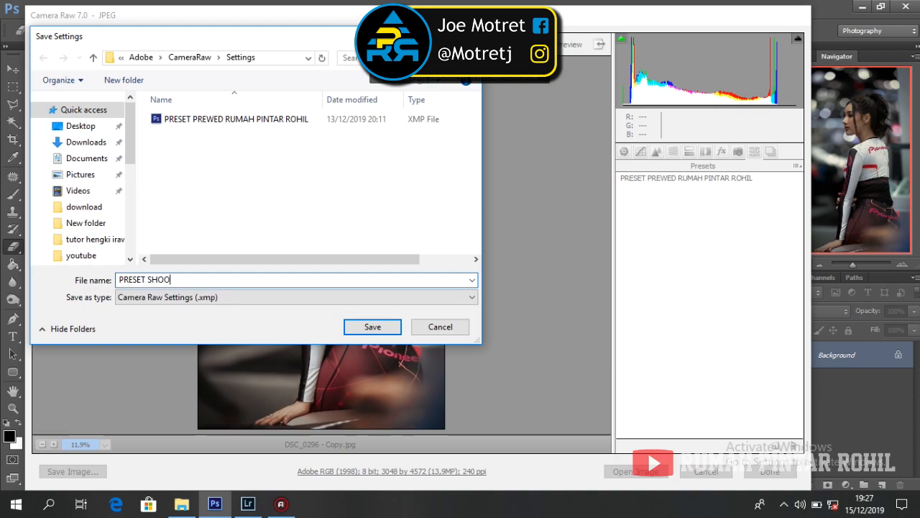
{"action": "type", "text": "T MODEL RUMAH PINTAR ROHIL"}
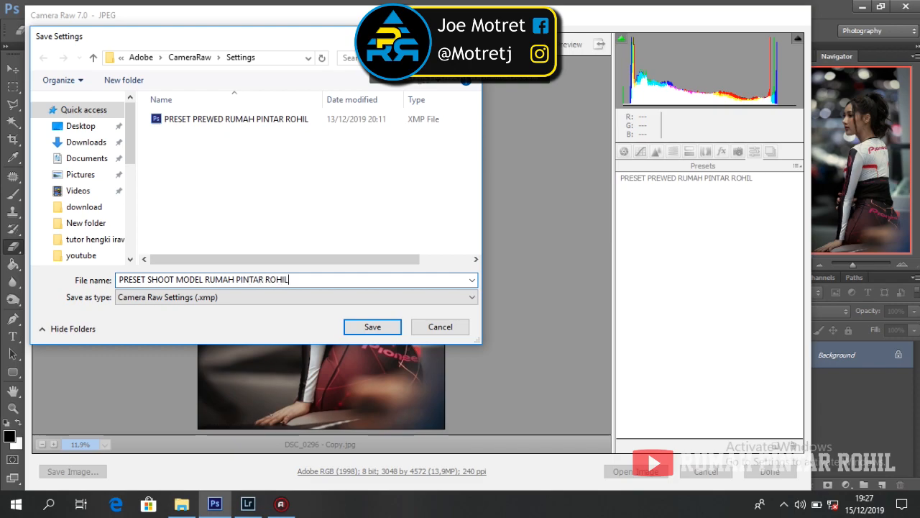
{"action": "left_click", "coordinate": [360, 327]}
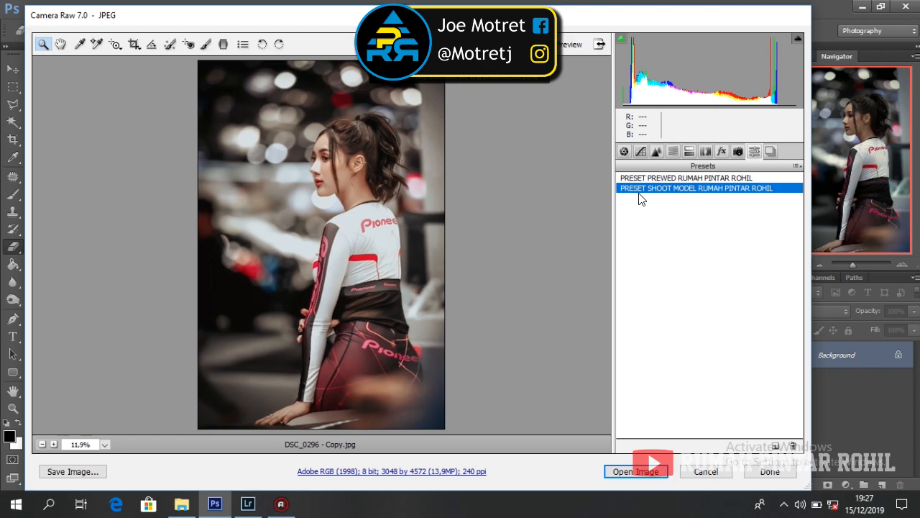
Step: Reset to Camera Raw defaults, reapply the 'PRESET SHOOT MODEL RUMAH PINTAR ROHIL' preset, and open it in Photoshop
{"action": "left_click", "coordinate": [624, 151]}
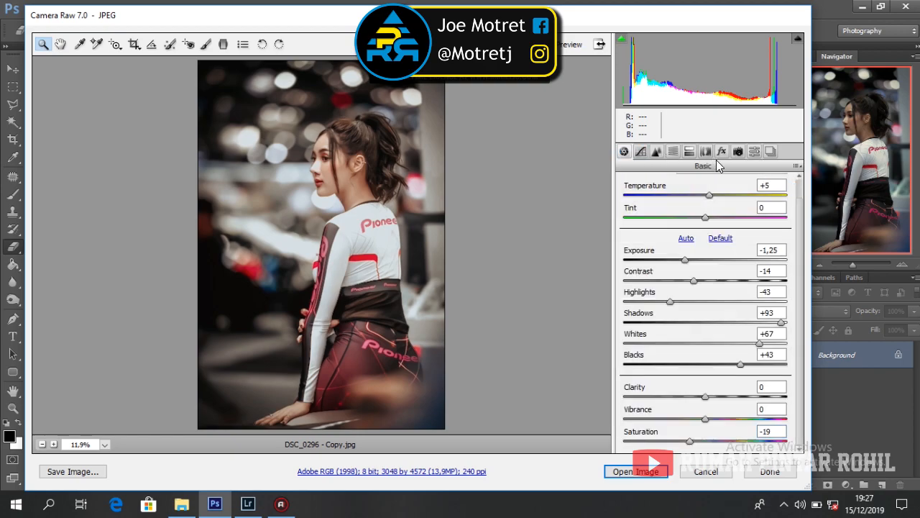
{"action": "left_click", "coordinate": [796, 166]}
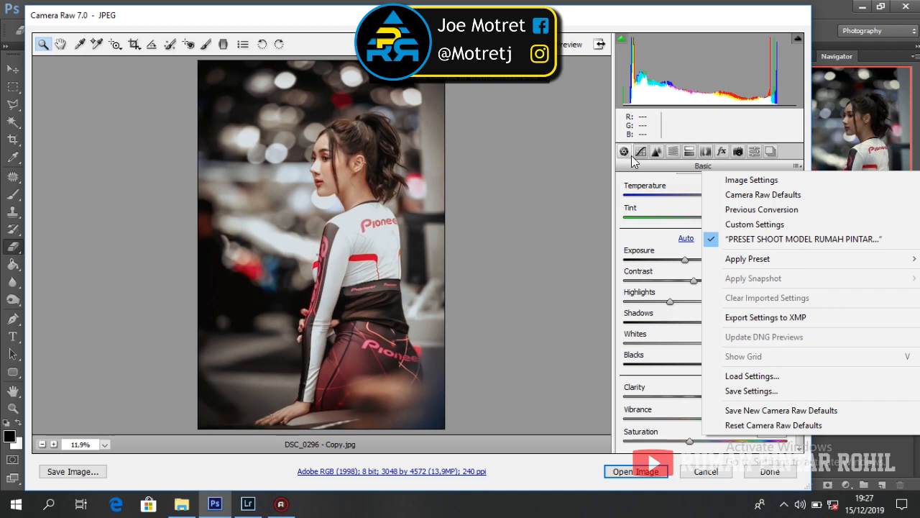
{"action": "left_click", "coordinate": [769, 151]}
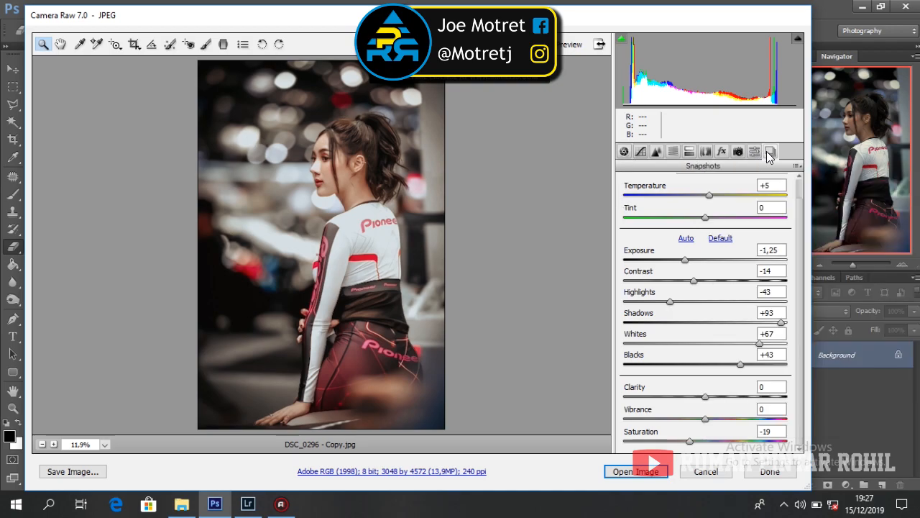
{"action": "left_click", "coordinate": [770, 152]}
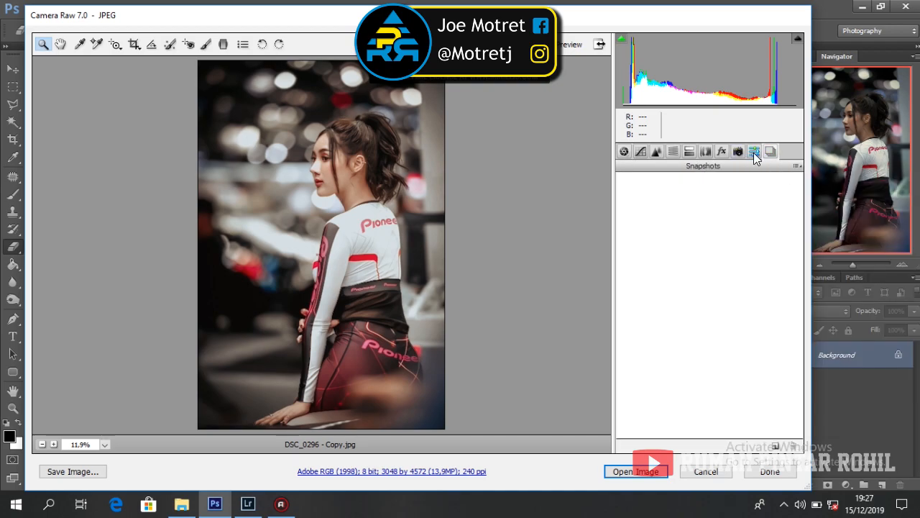
{"action": "left_click", "coordinate": [753, 152]}
{"action": "left_click", "coordinate": [797, 167]}
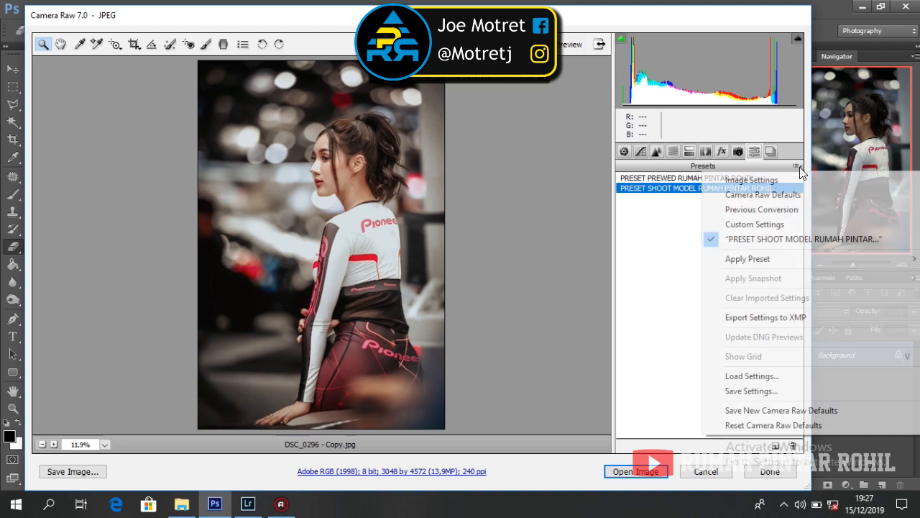
{"action": "left_click", "coordinate": [742, 425]}
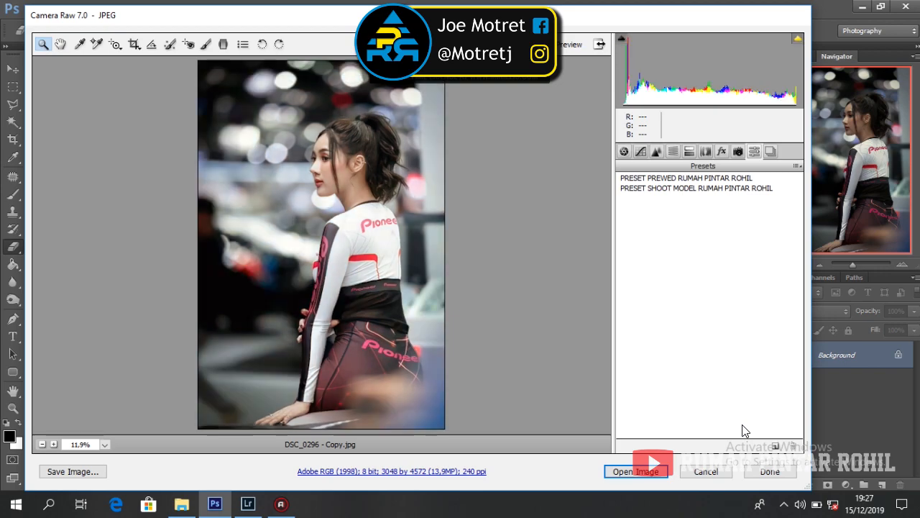
{"action": "left_click", "coordinate": [668, 189]}
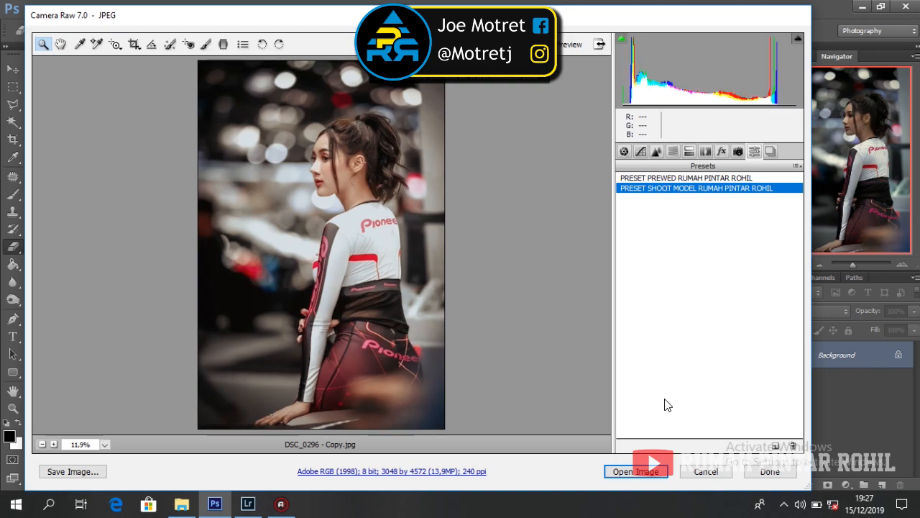
{"action": "left_click", "coordinate": [625, 471]}
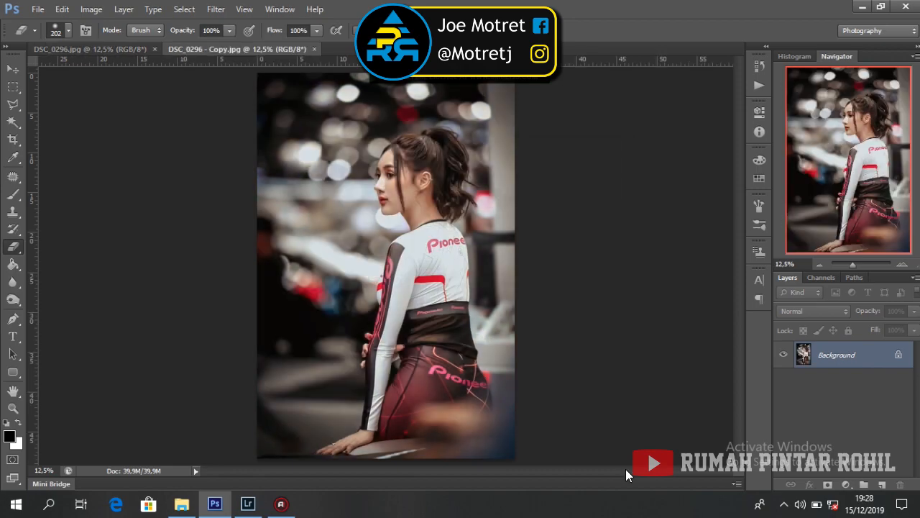
Step: Compare DSC_0296.jpg with DSC_0296 - Copy.jpg, then float the edited copy in its own window
{"action": "left_click", "coordinate": [108, 49]}
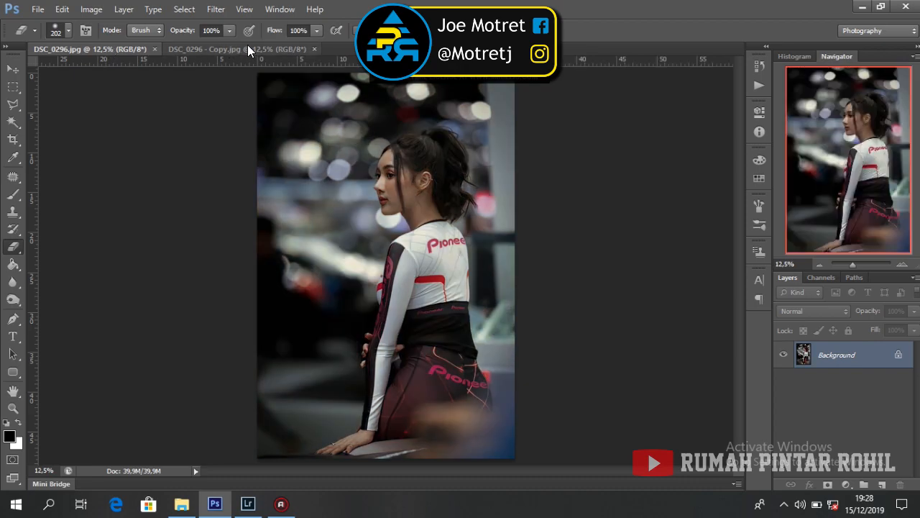
{"action": "left_click", "coordinate": [248, 47]}
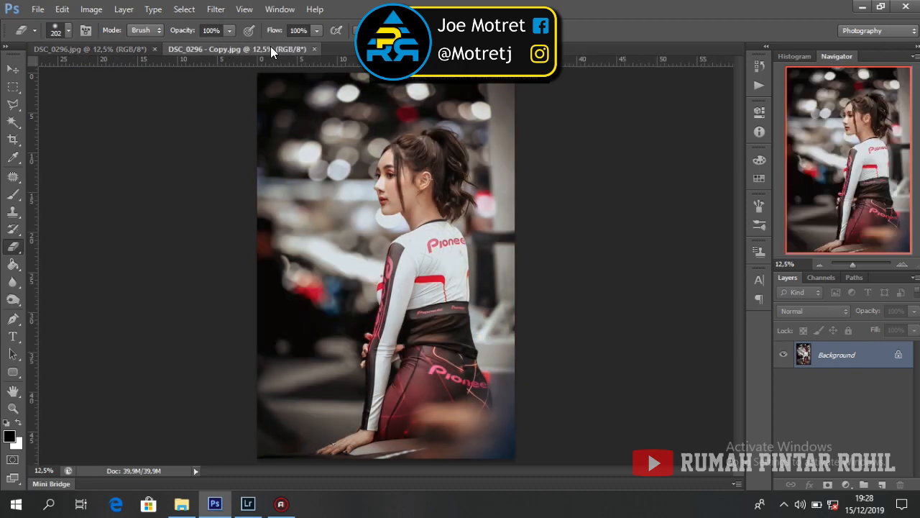
{"action": "left_click_drag", "start_coordinate": [266, 51], "coordinate": [361, 143]}
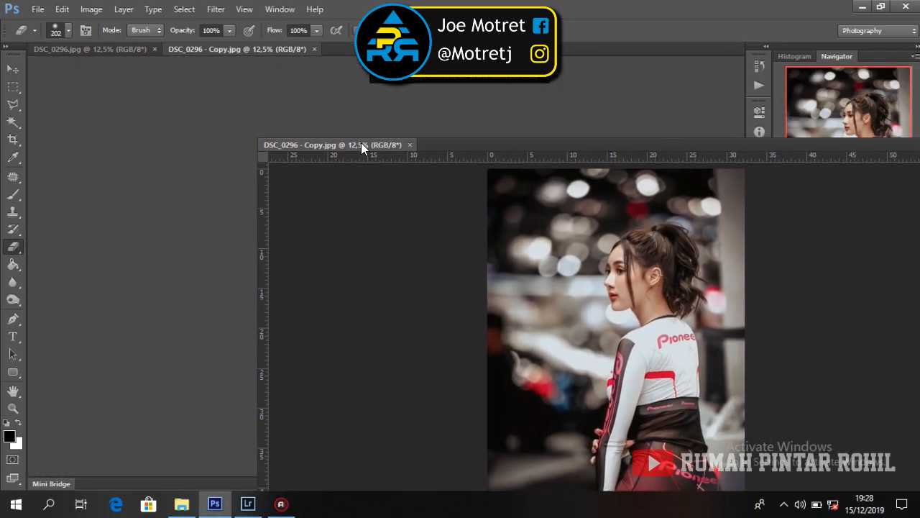